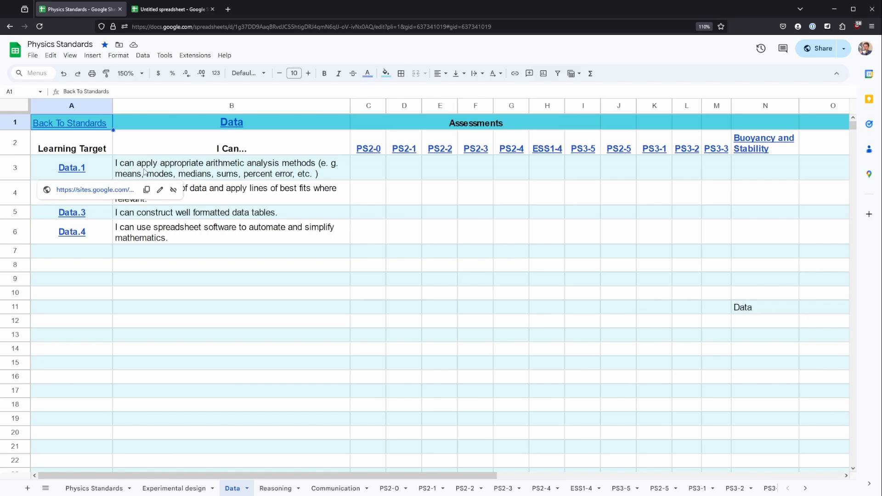
Step: Read the Data.1 learning target, then switch to the untitled spreadsheet and look over its Length, Total time and Period columns
click(166, 170)
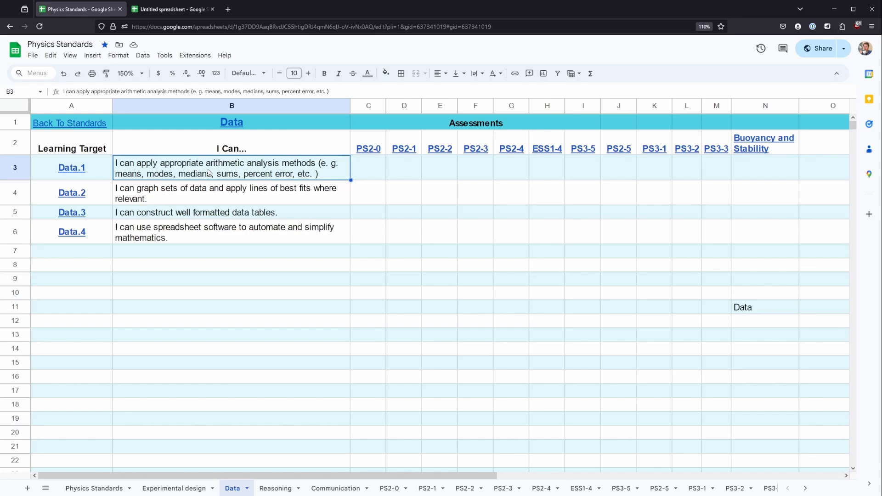
key(ctrl+Tab)
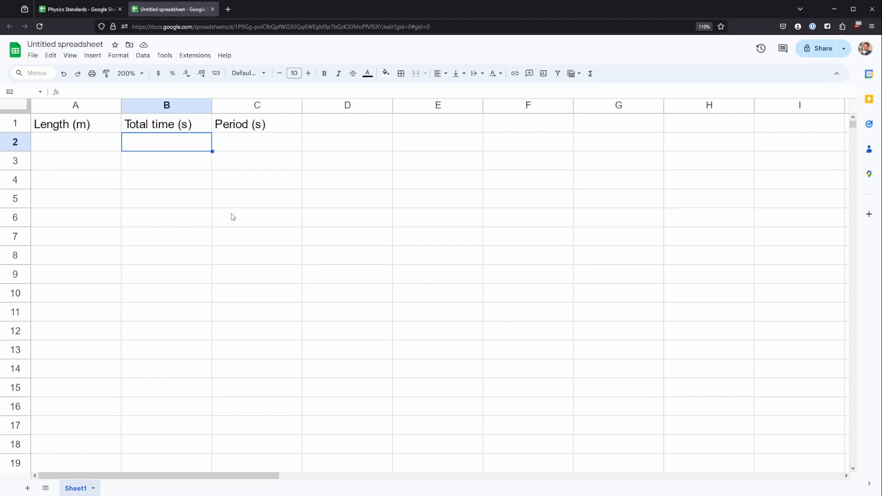
click(111, 125)
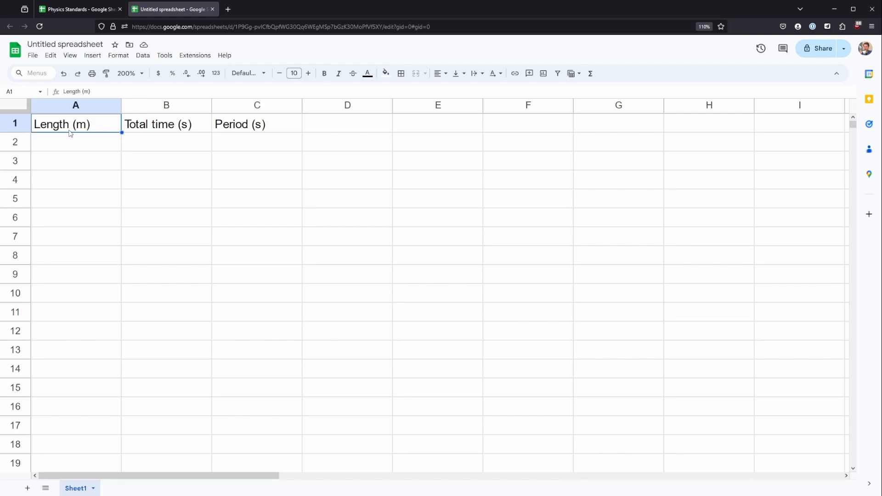
drag(84, 143, 113, 237)
click(178, 139)
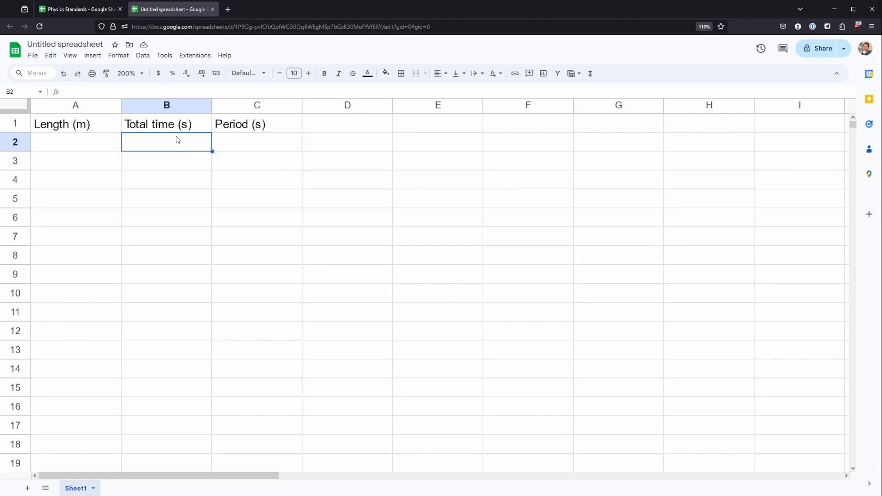
key(Return)
drag(94, 145, 244, 236)
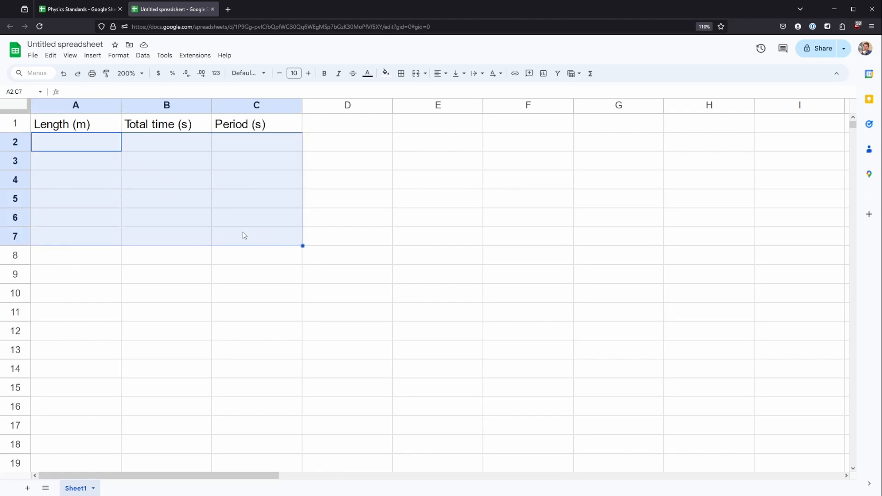
click(201, 226)
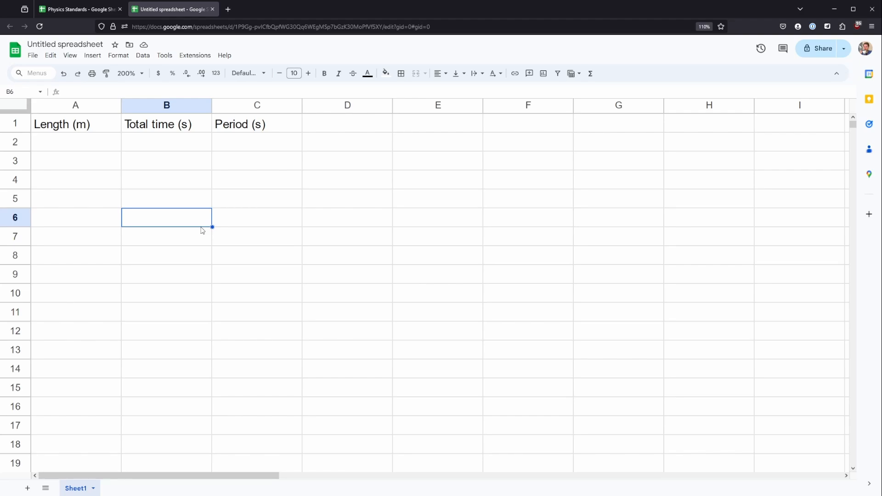
click(97, 130)
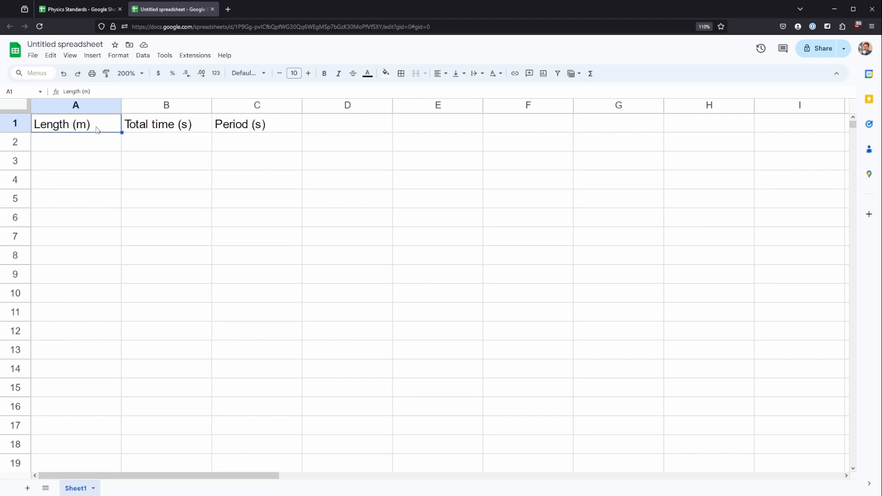
Step: Enter 0.2 as the first length in cell A2
click(94, 146)
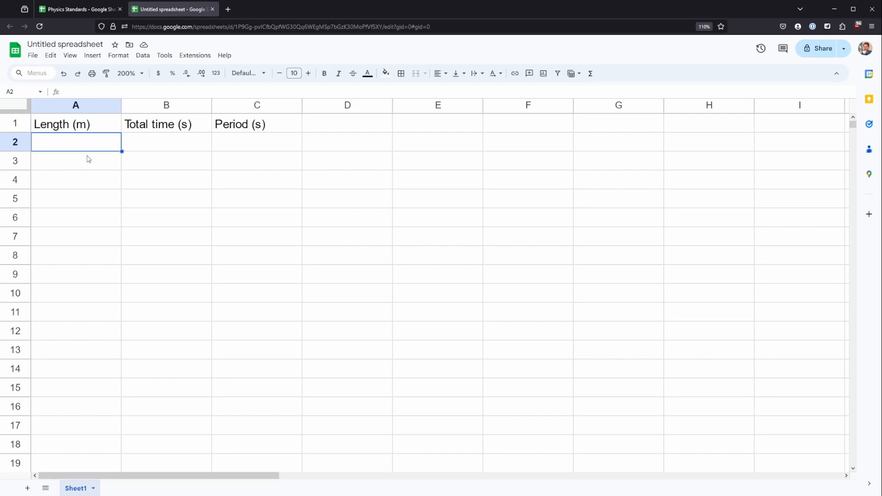
text(.02)
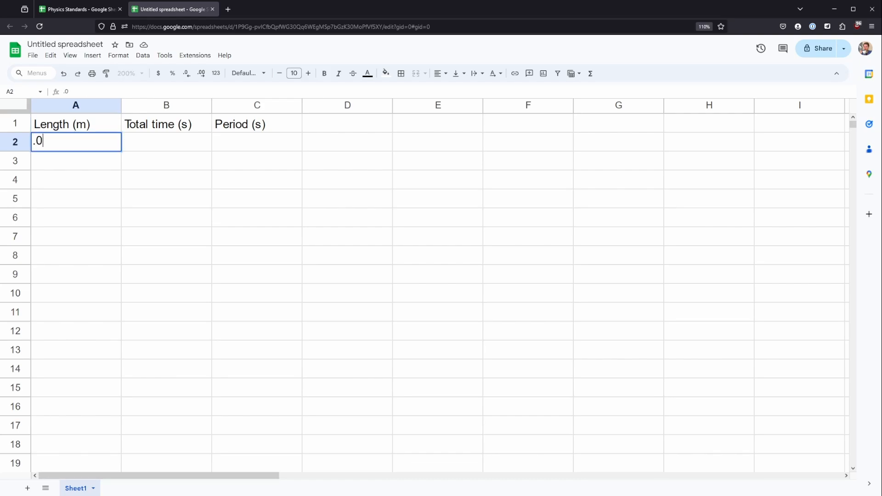
key(BackSpace)
key(BackSpace)
text(2)
key(Return)
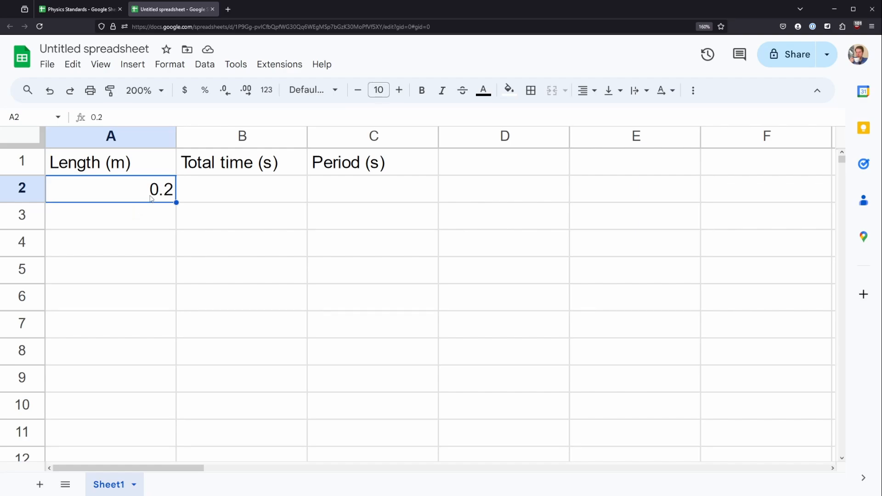
Step: Format the length in A2 to show two decimal places
click(229, 96)
click(246, 93)
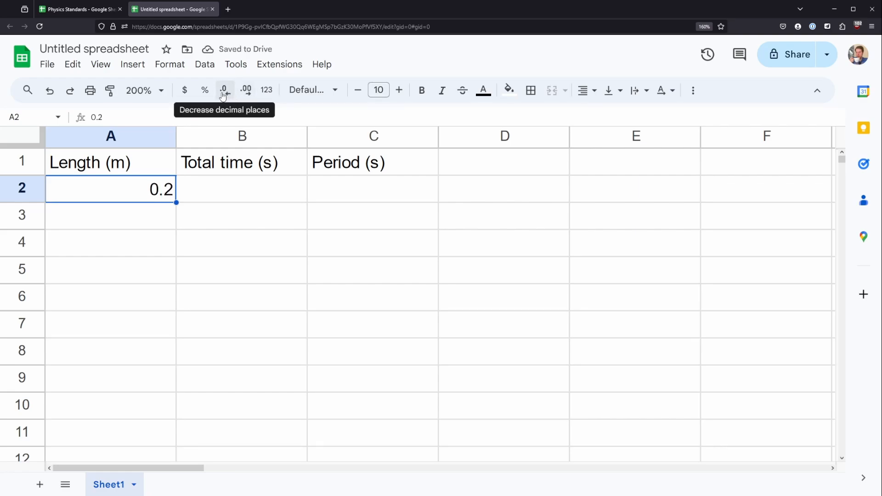
click(234, 94)
click(246, 91)
click(246, 91)
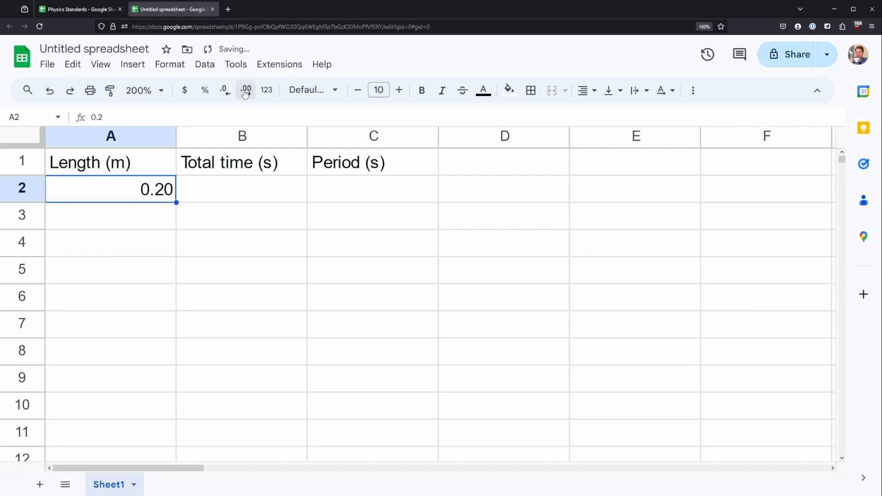
Step: Enter 8.43 as the total time in B2 and select the Period cell C2
click(198, 202)
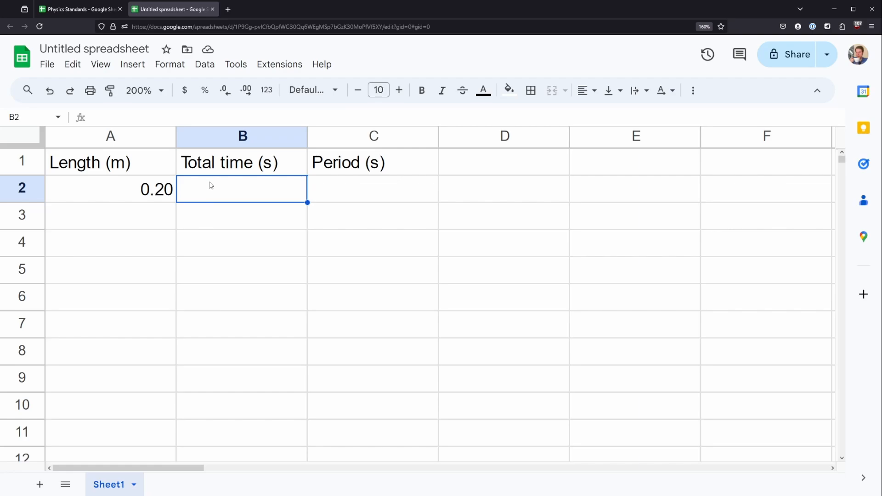
text(8.43)
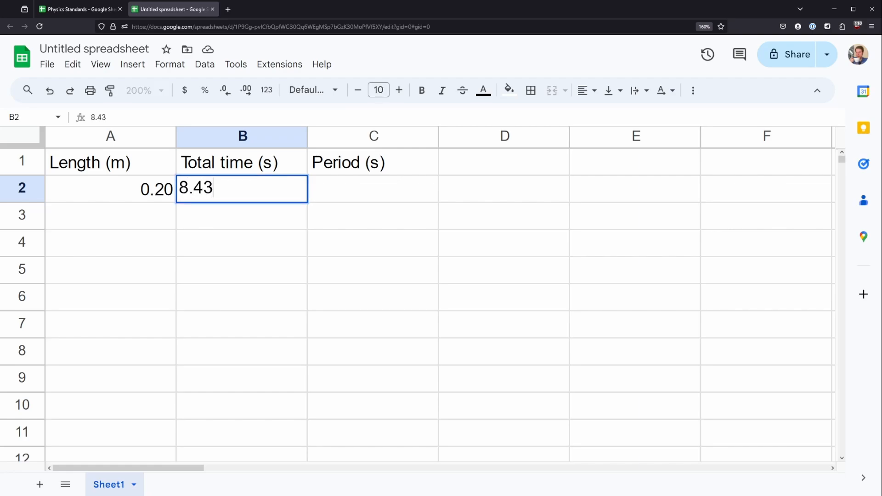
key(Return)
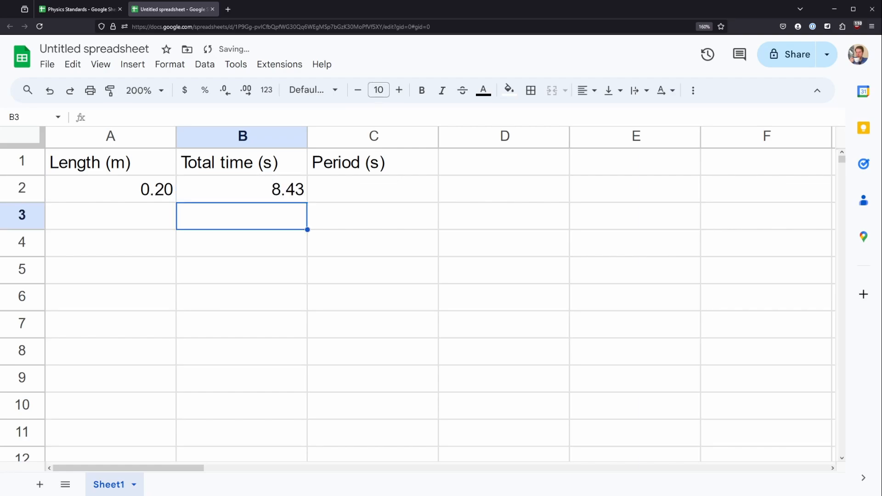
key(Up)
key(Right)
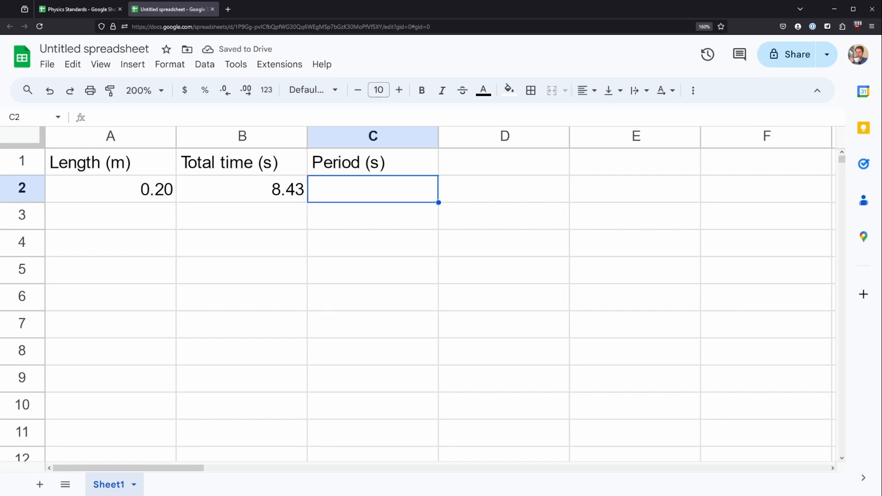
key(Left)
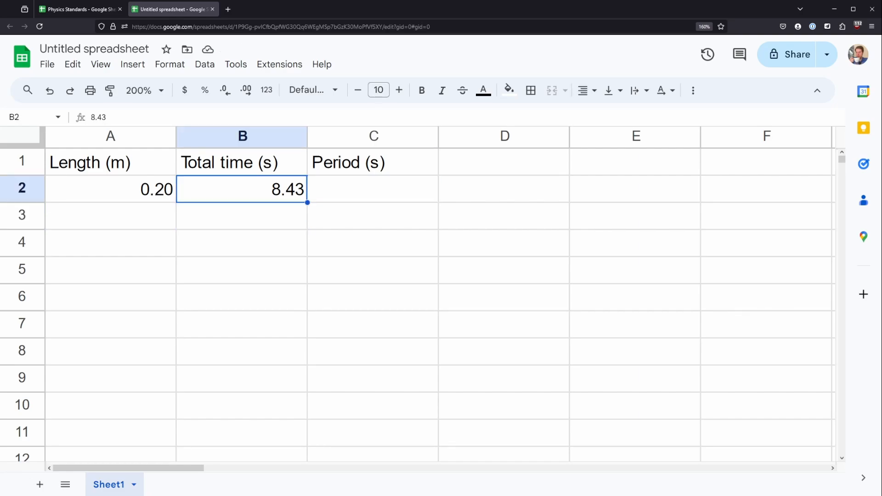
key(Right)
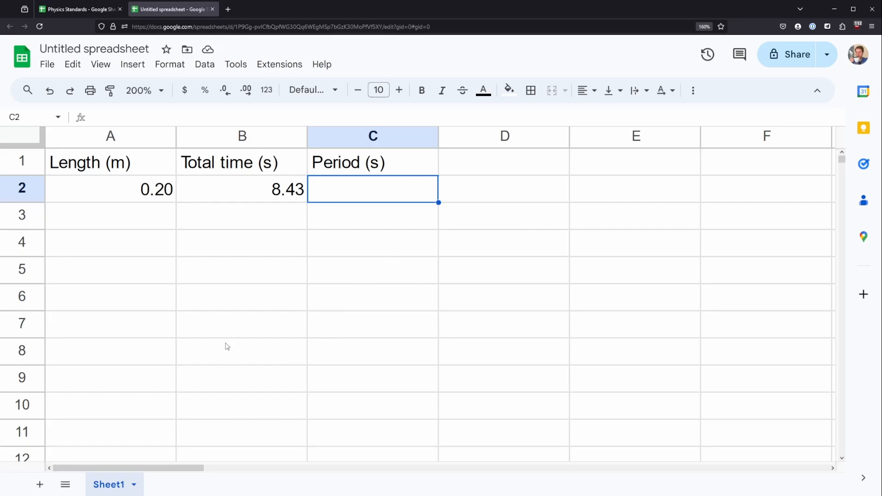
Step: Check the link on Data.1 in the Physics Standards spreadsheet and return to the untitled spreadsheet
click(76, 10)
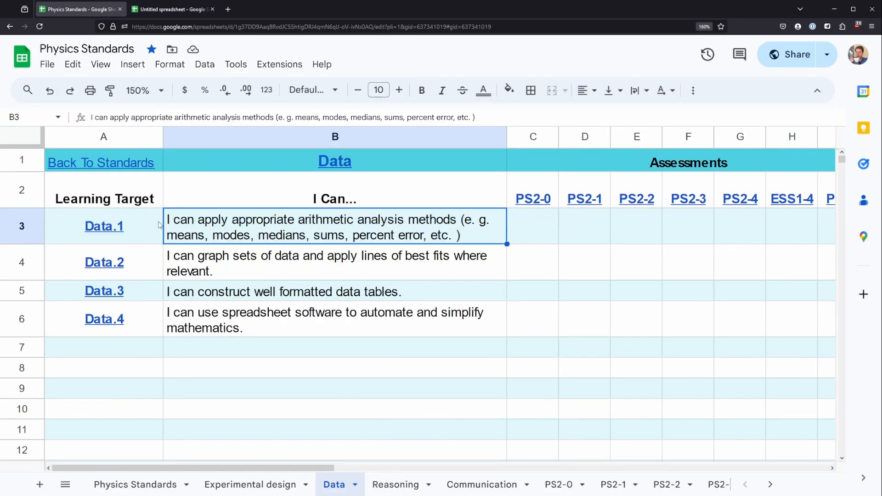
mouse_move(119, 225)
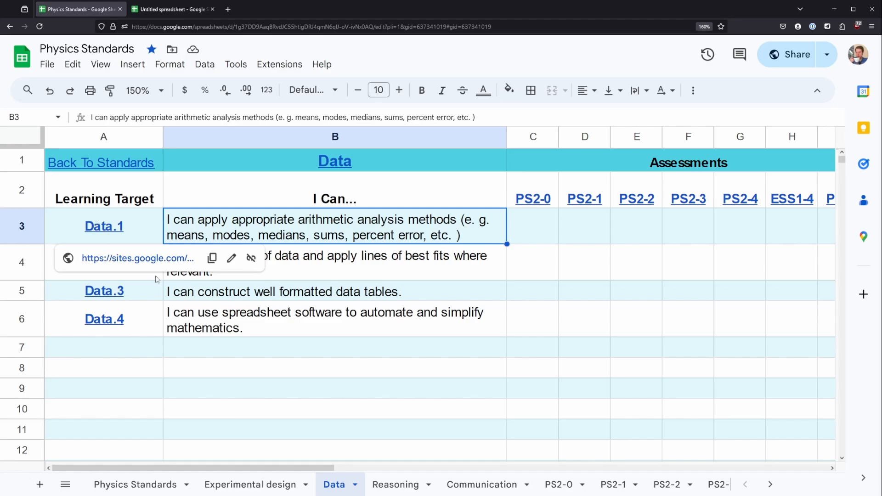
click(186, 8)
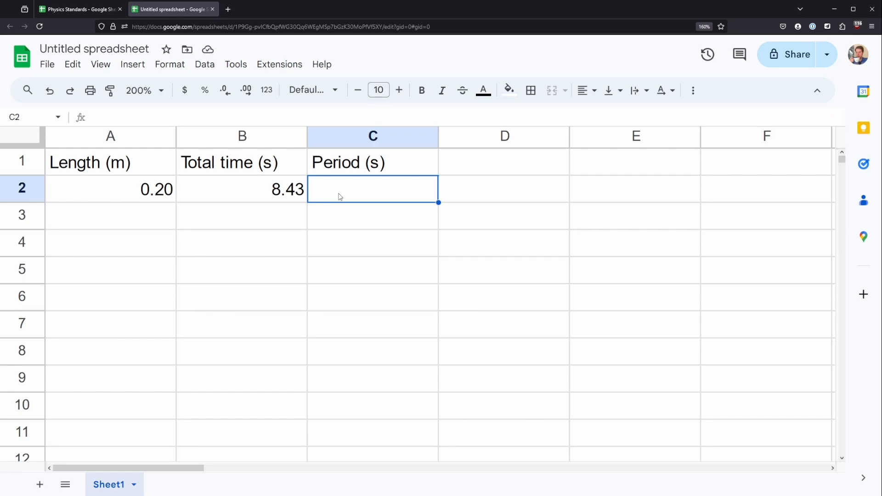
Step: Start a formula in C2 and try references to single empty cells such as B6, C4 and D3
text(=)
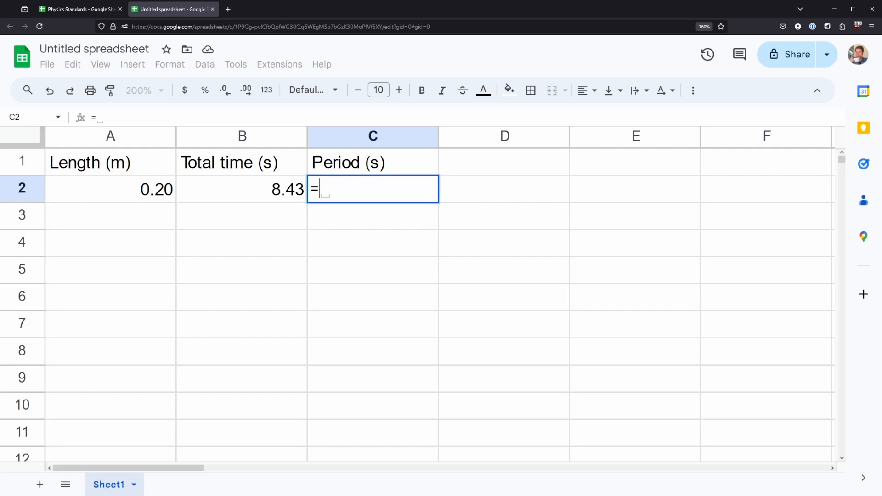
click(372, 274)
click(278, 299)
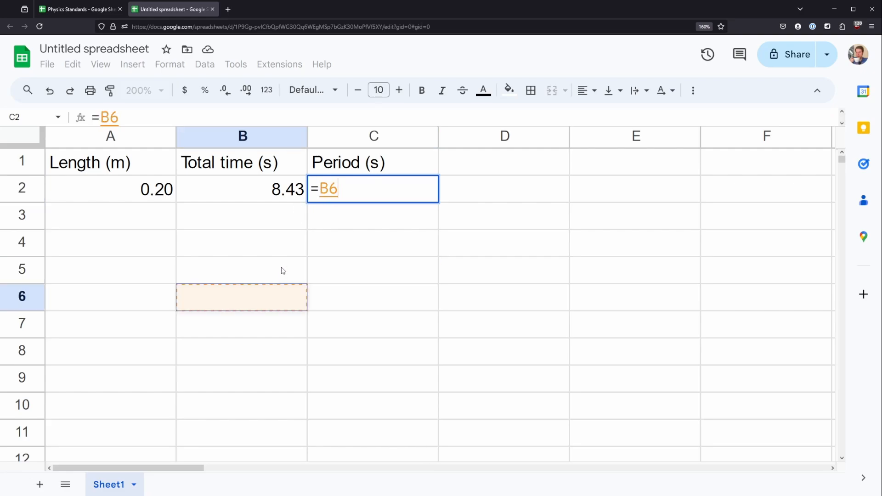
click(289, 252)
click(350, 246)
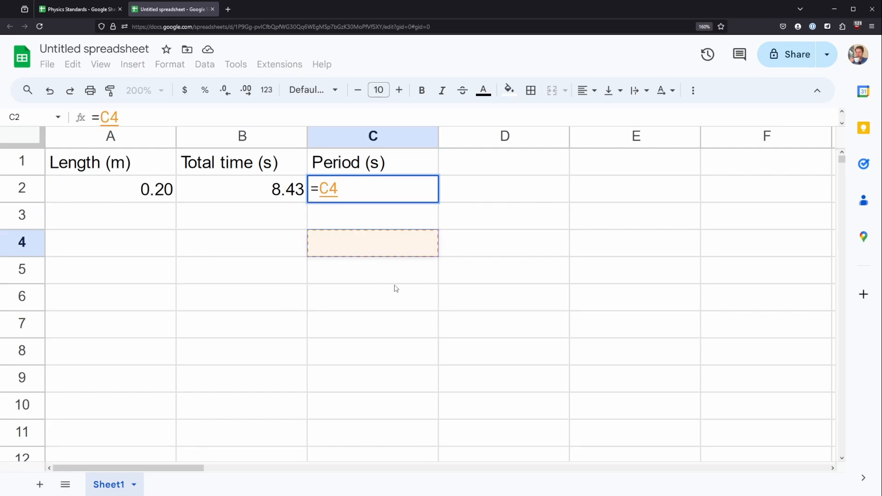
click(471, 226)
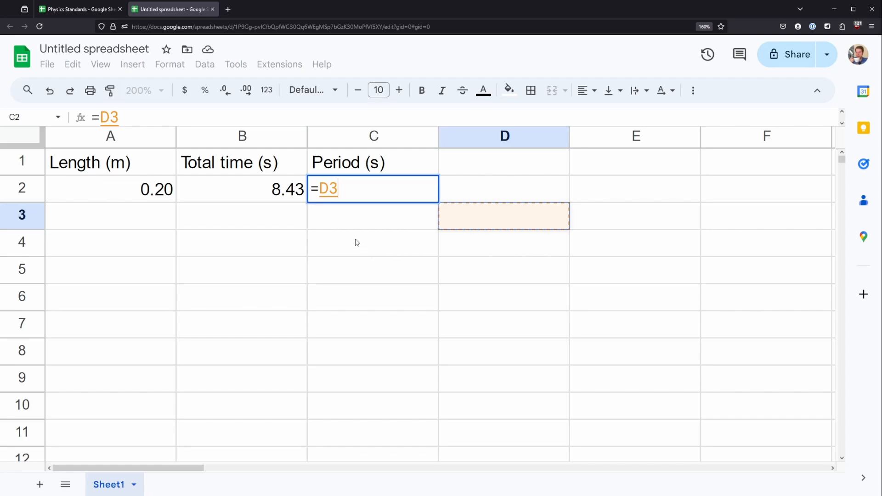
Step: Try whole-column references C:C and D:D and the row reference 3:3 in the C2 formula
click(372, 136)
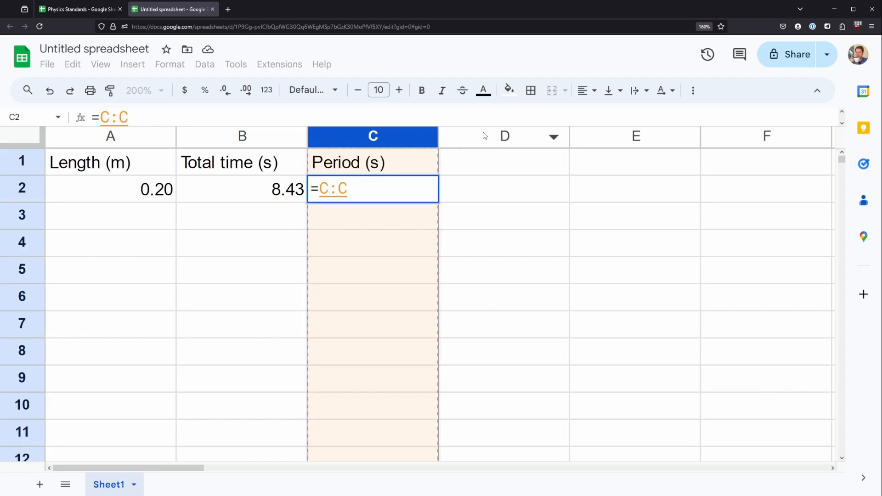
click(484, 136)
click(596, 134)
click(495, 138)
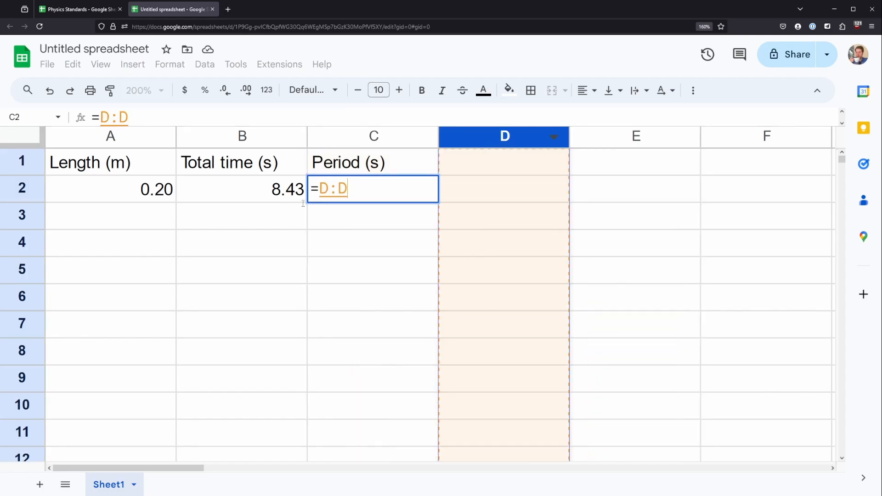
click(26, 216)
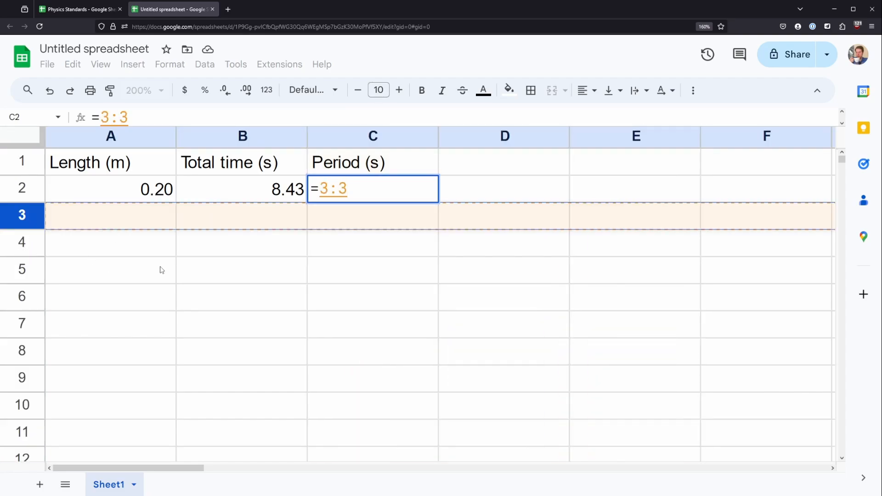
Step: Point the C2 formula at the total time cell so that it reads =B2, and enter it
click(324, 252)
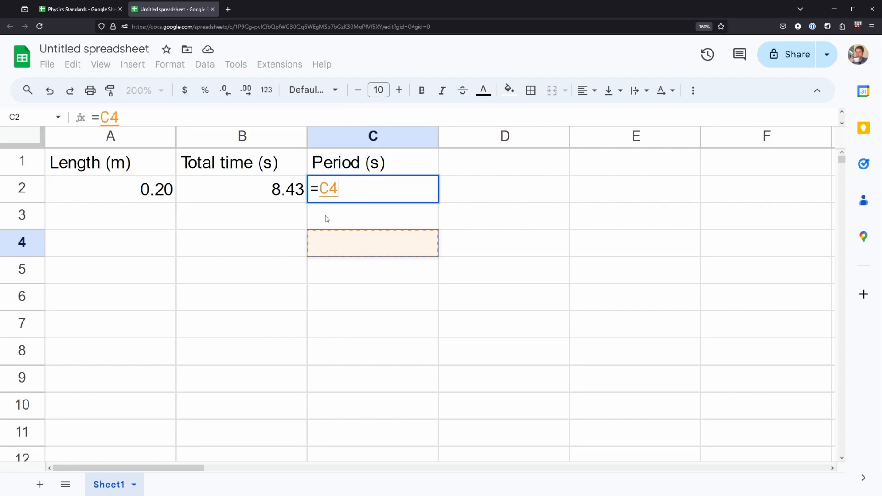
click(327, 219)
click(272, 198)
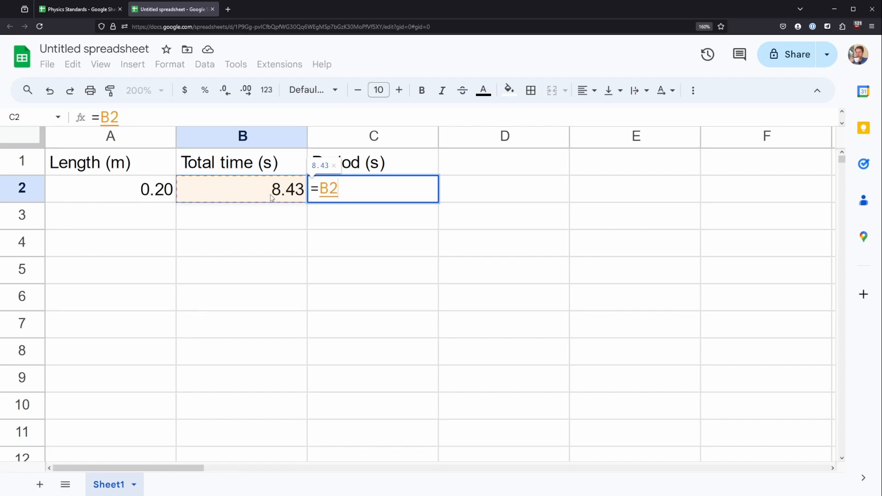
key(Return)
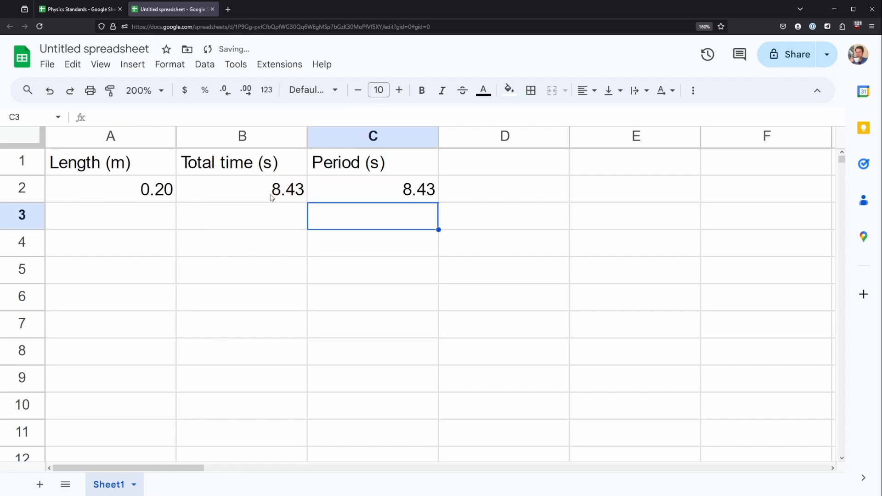
Step: Compare the contents of B2 and C2, set the total time in B2 to 9 and recheck the linked Period cell
click(268, 190)
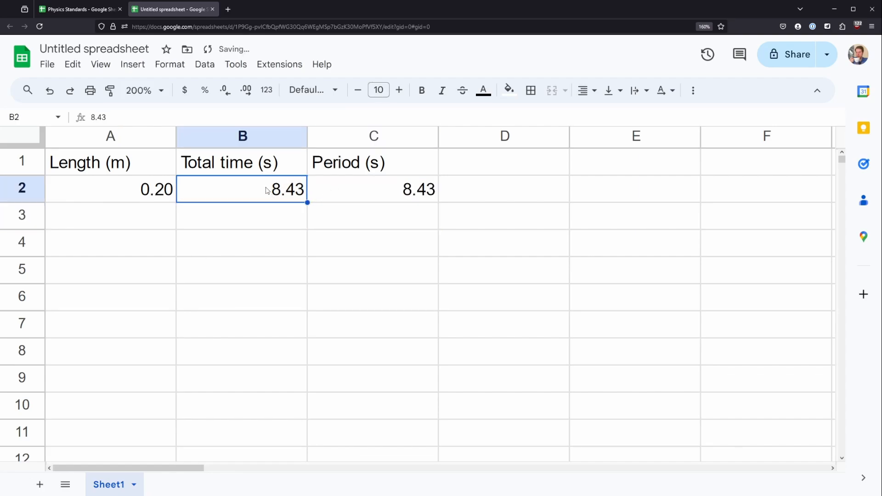
click(348, 184)
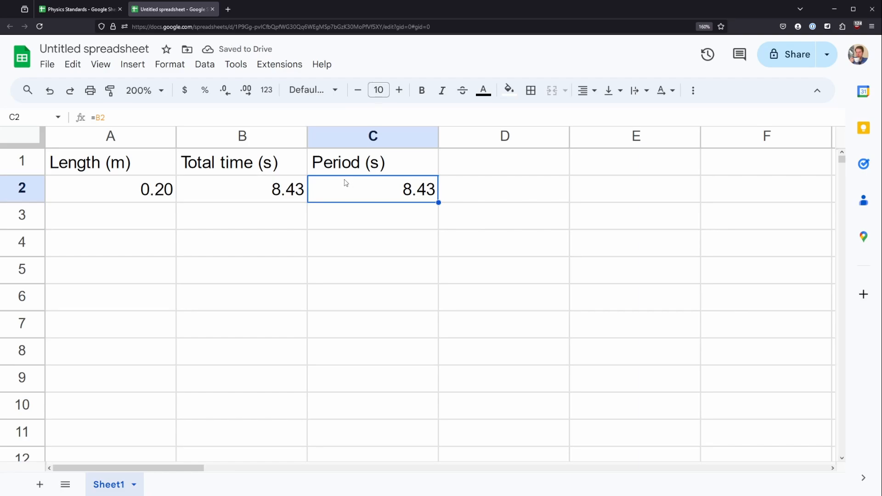
click(293, 191)
text(9)
key(Return)
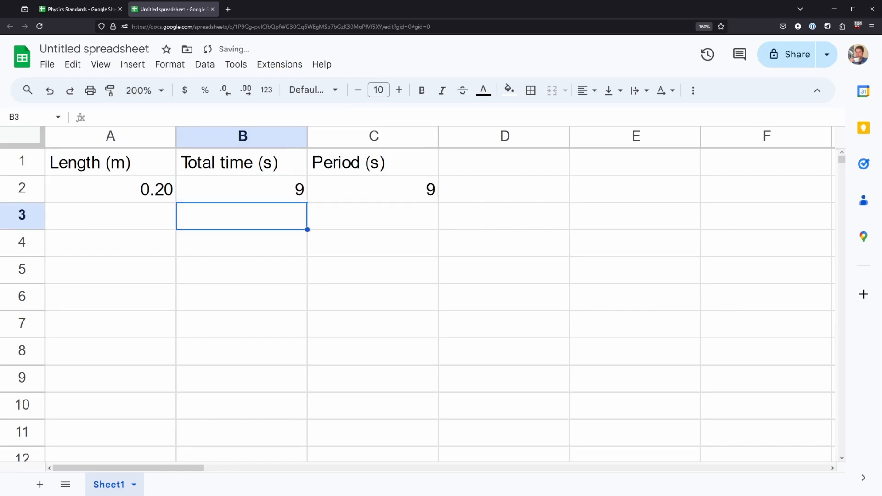
click(410, 189)
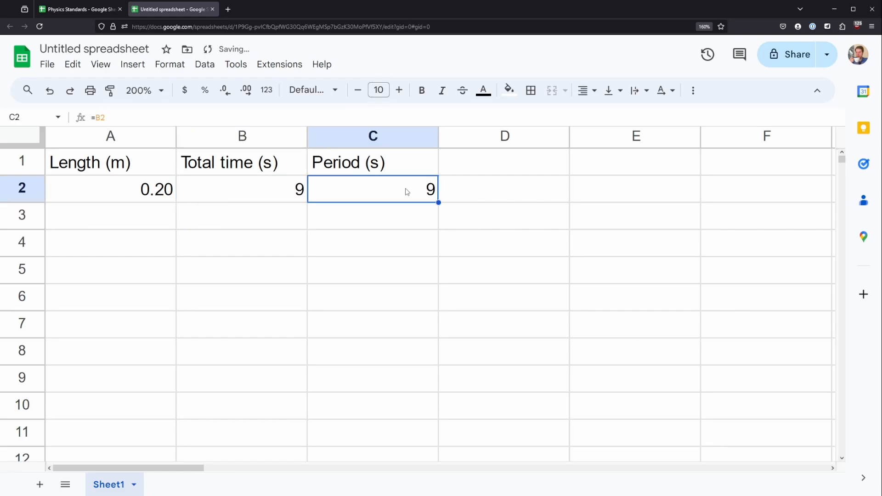
Step: Undo the last total time change in B2 and extend the Period formula in C2 to =B2/10
key(ctrl+z)
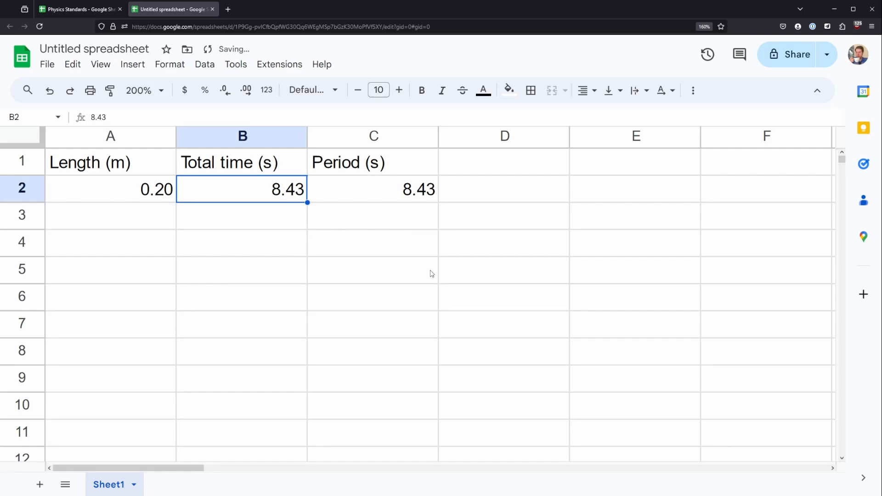
double_click(400, 186)
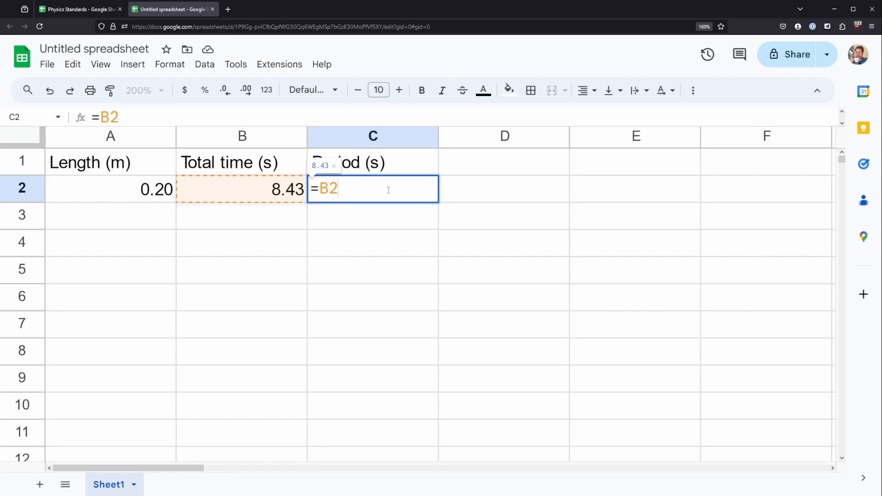
text(/)
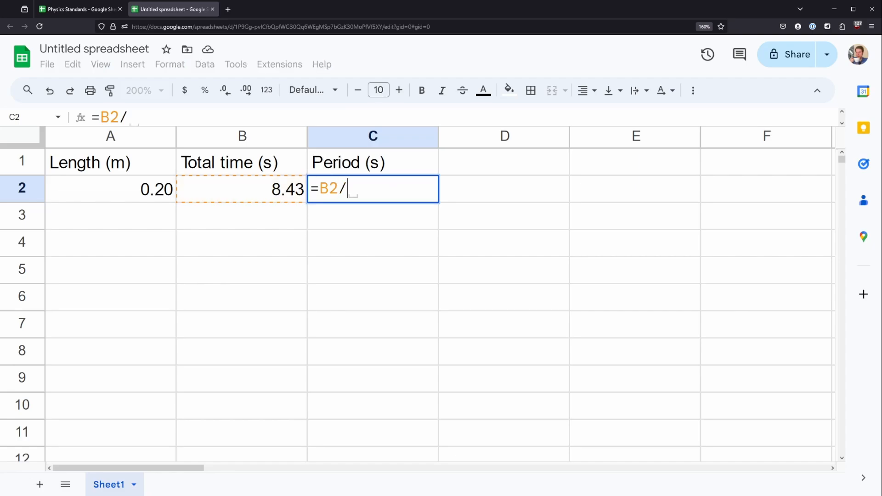
text(10)
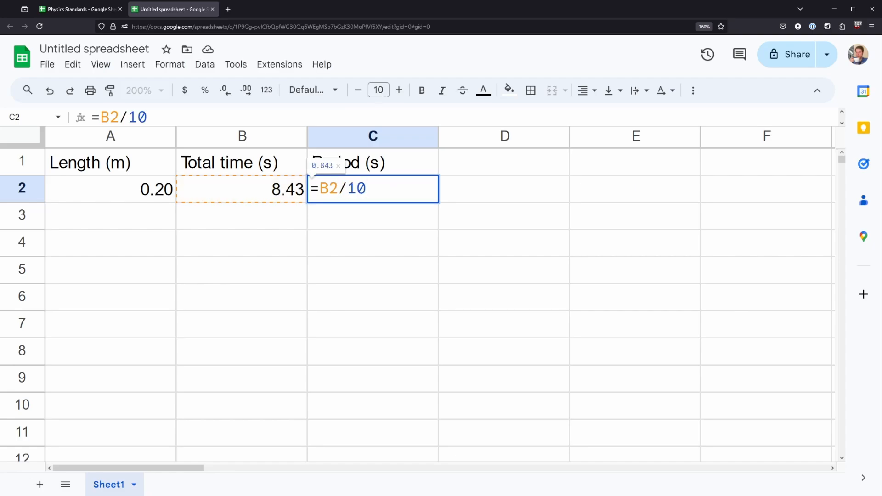
key(Return)
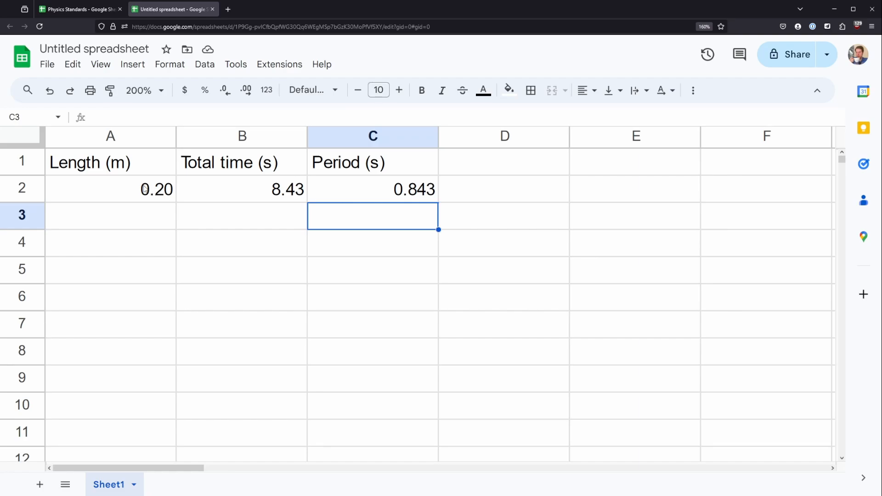
Step: Enter a second pendulum length of 0.4 in cell A3
drag(145, 189, 165, 340)
click(274, 248)
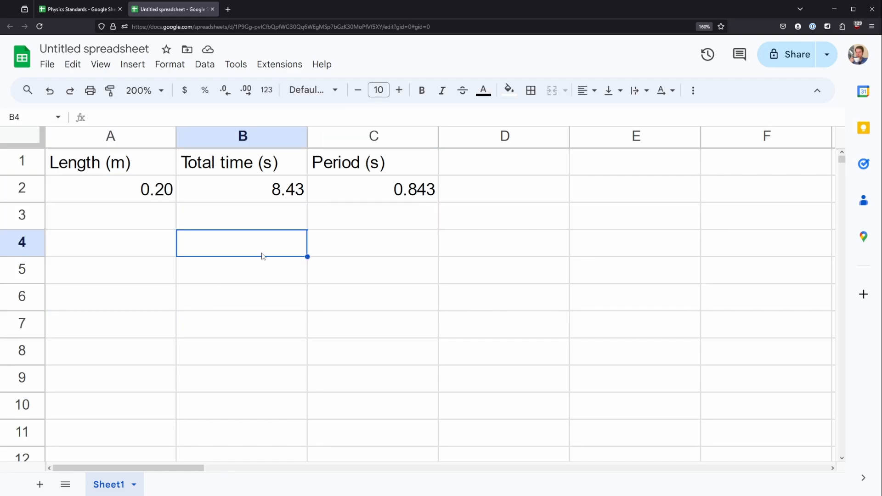
click(147, 219)
text(.)
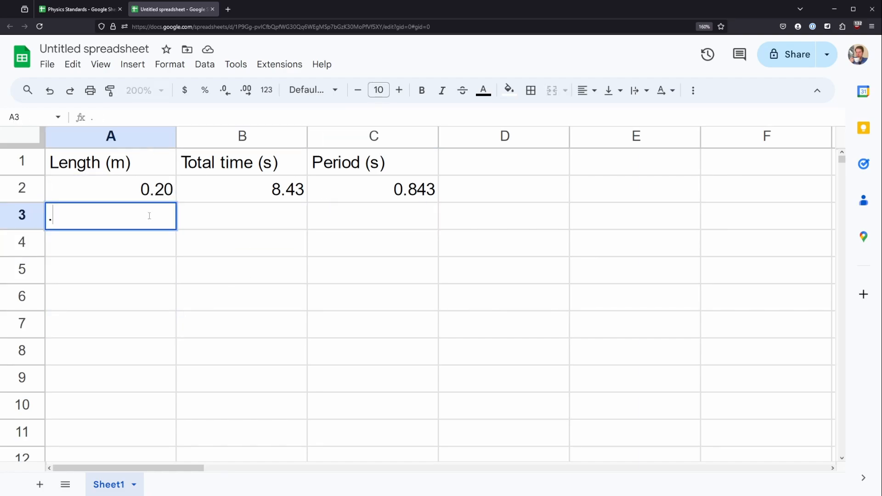
text(4)
key(Return)
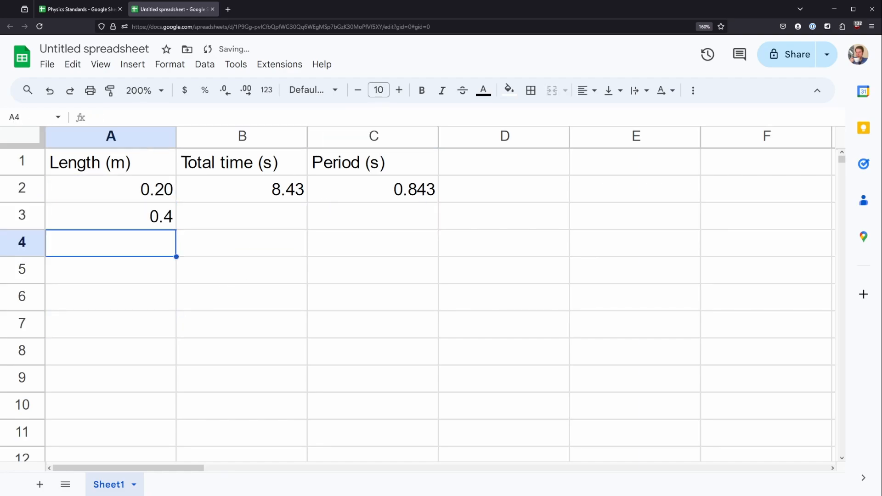
Step: Copy the two-decimal number format of A2 onto the length cells A3:A9 with Paint format
click(166, 188)
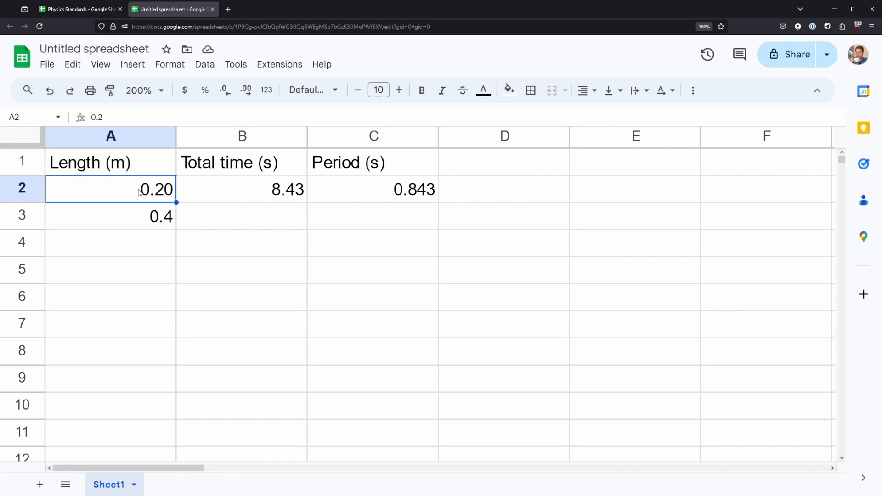
click(111, 96)
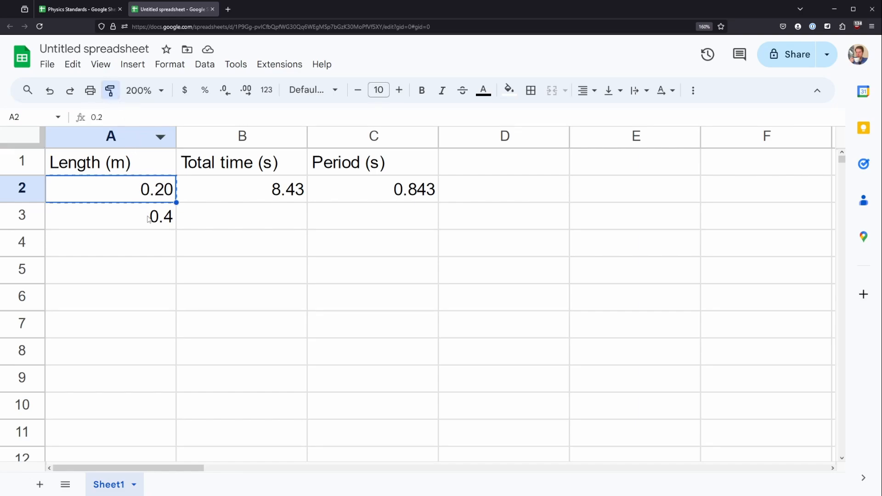
mouse_move(149, 219)
mouse_down()
mouse_move(150, 378)
mouse_move(145, 370)
mouse_up()
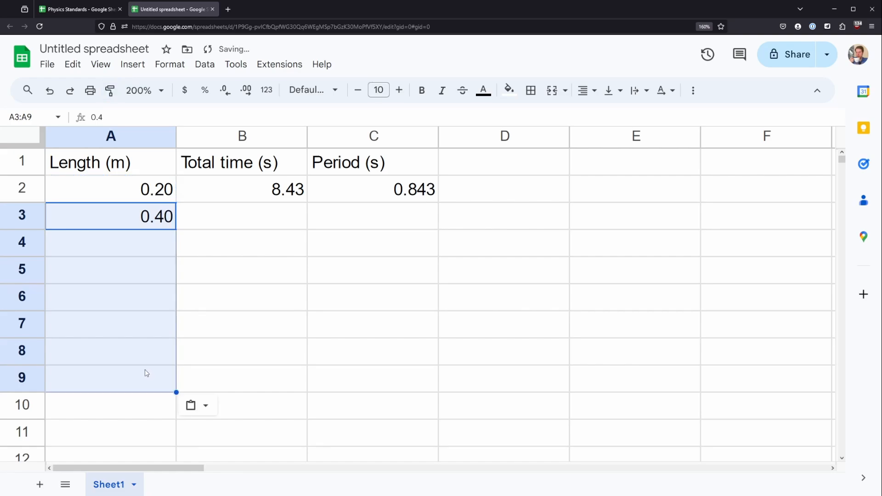
click(141, 211)
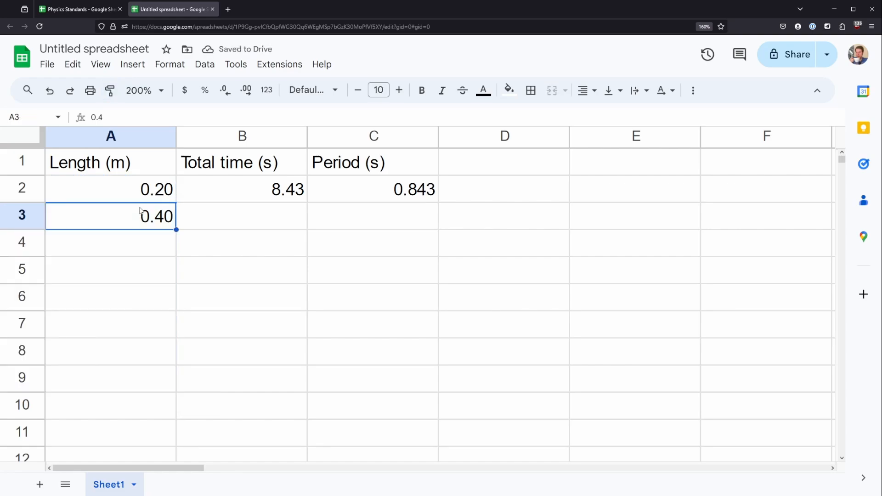
click(158, 185)
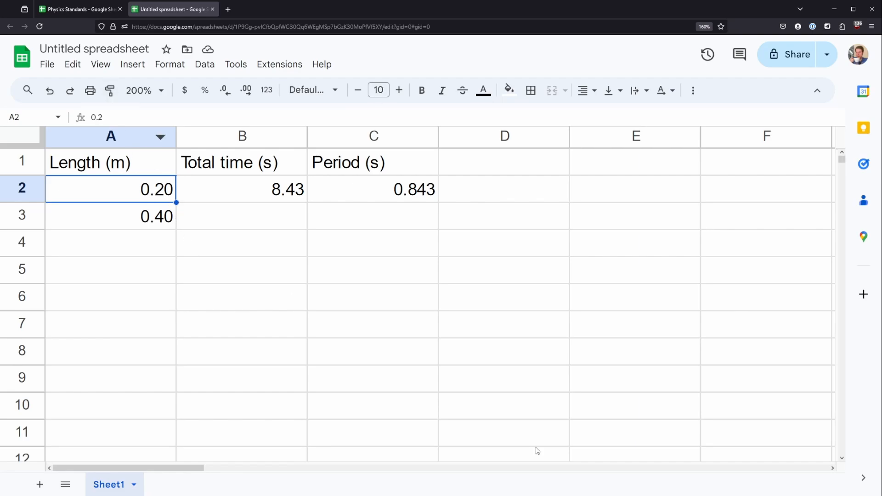
Step: Make the Length (m) header in A1 bold and centre it
click(129, 168)
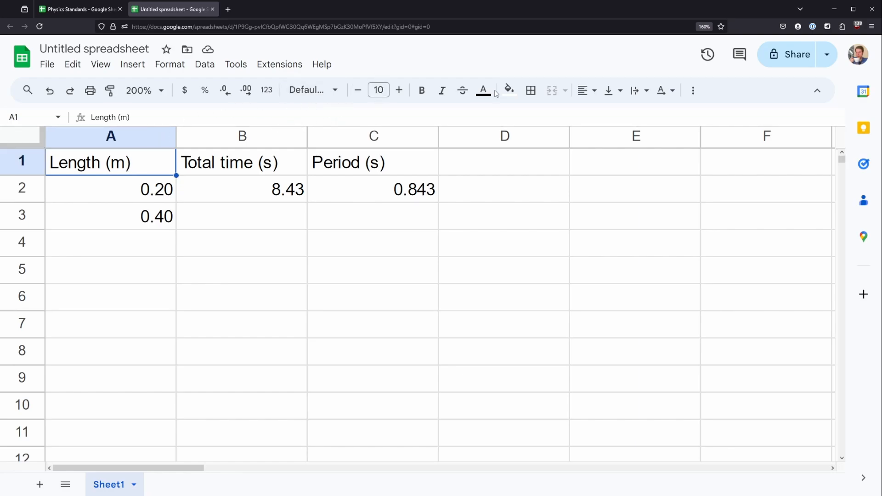
key(ctrl+b)
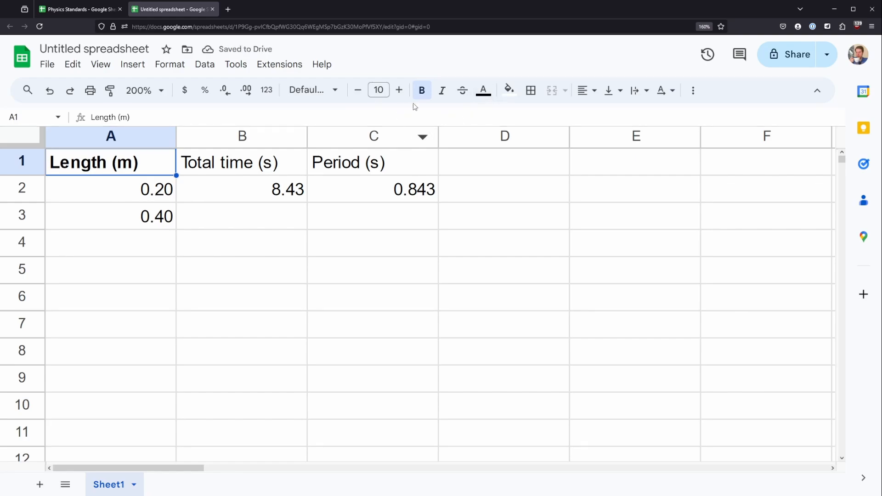
click(585, 94)
click(607, 115)
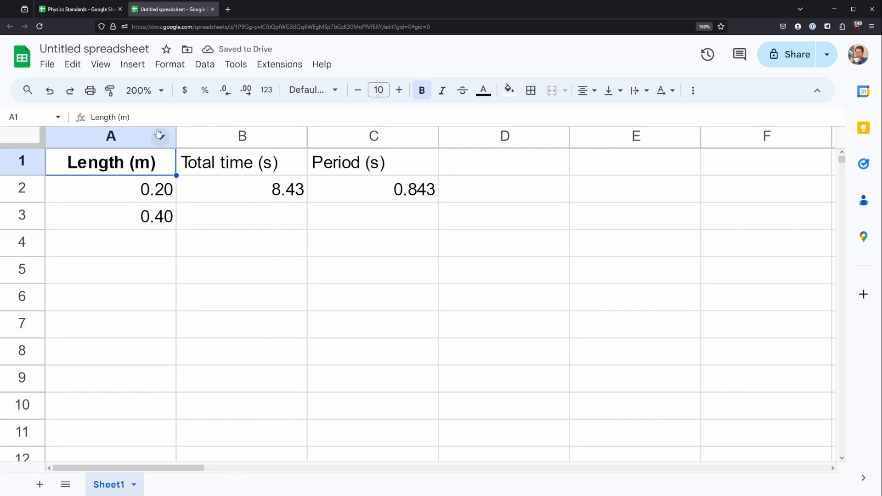
Step: Apply the formatting of the Length header to the header cells B1:E1 with Paint format
click(110, 90)
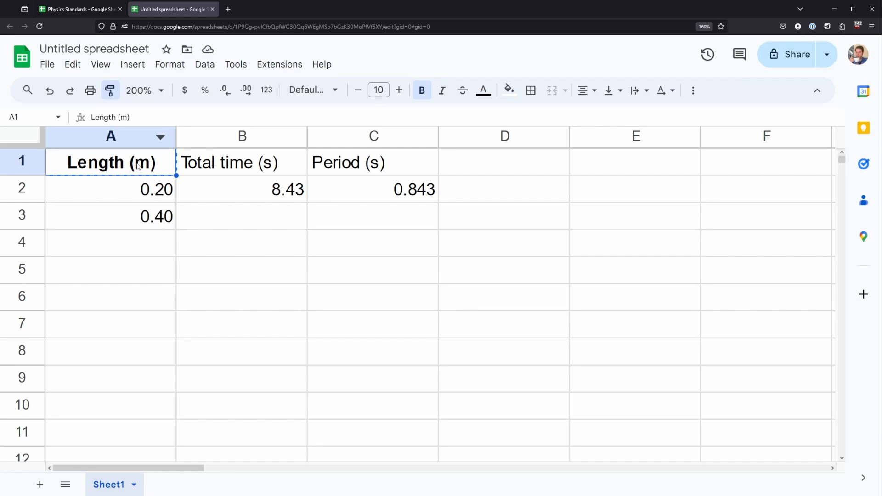
drag(215, 163, 615, 154)
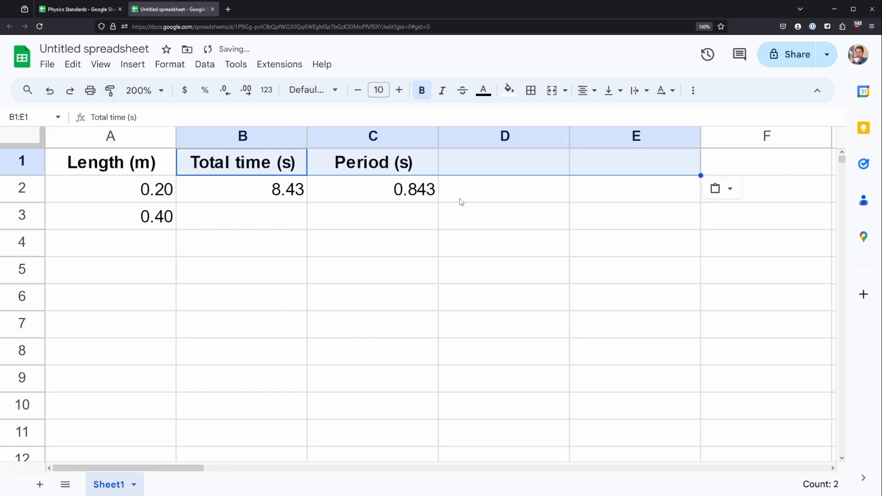
click(463, 219)
click(323, 162)
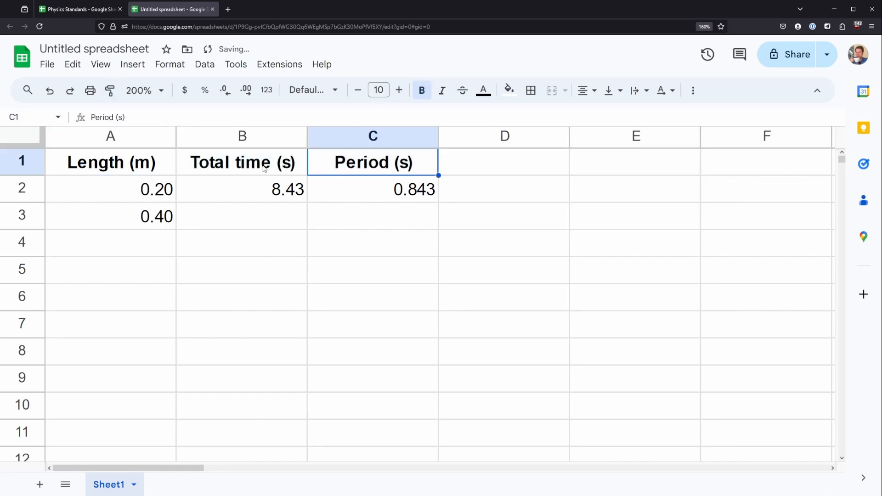
click(264, 169)
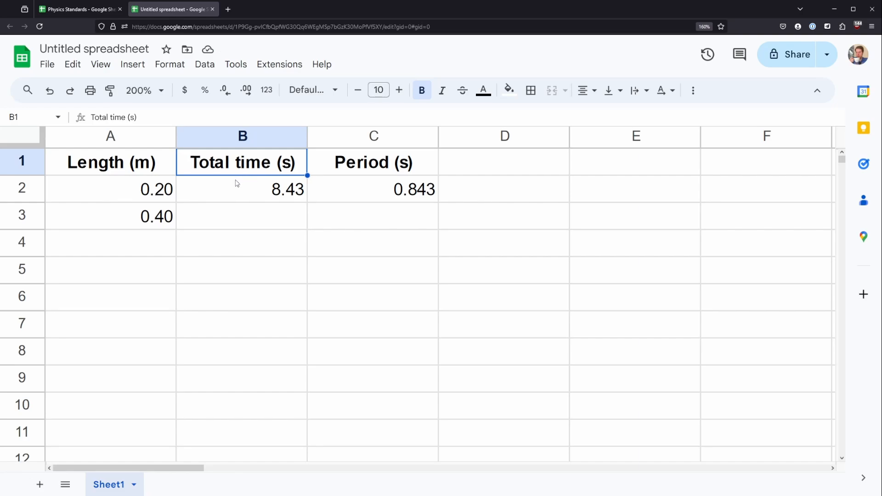
Step: Extend the length series from A2:A3 down to A6, continuing in steps of 0.20 up to 1.00
click(170, 197)
click(157, 226)
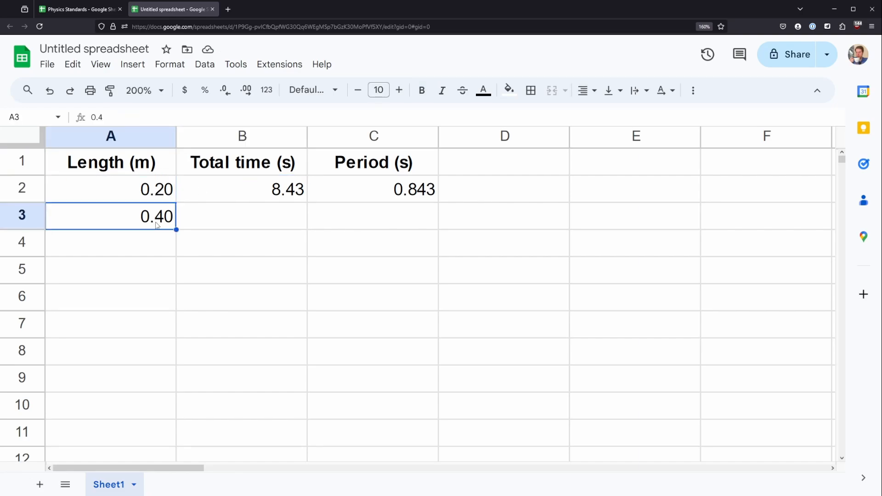
click(166, 254)
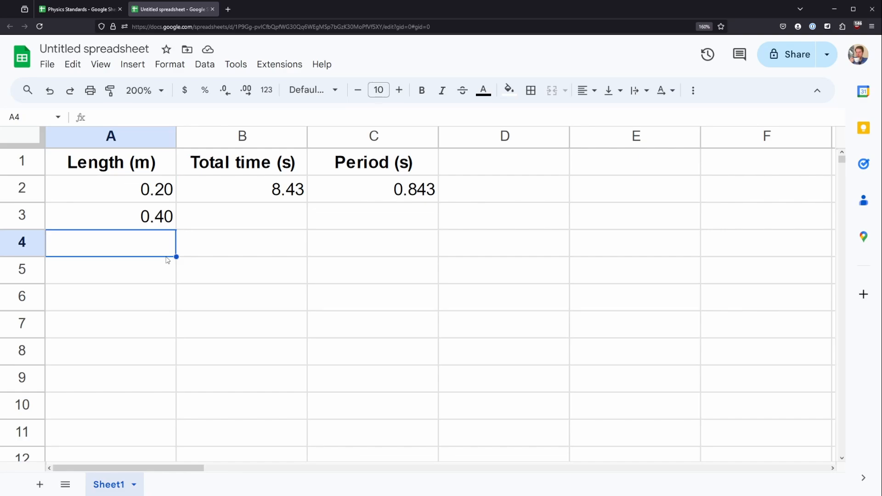
key(Down)
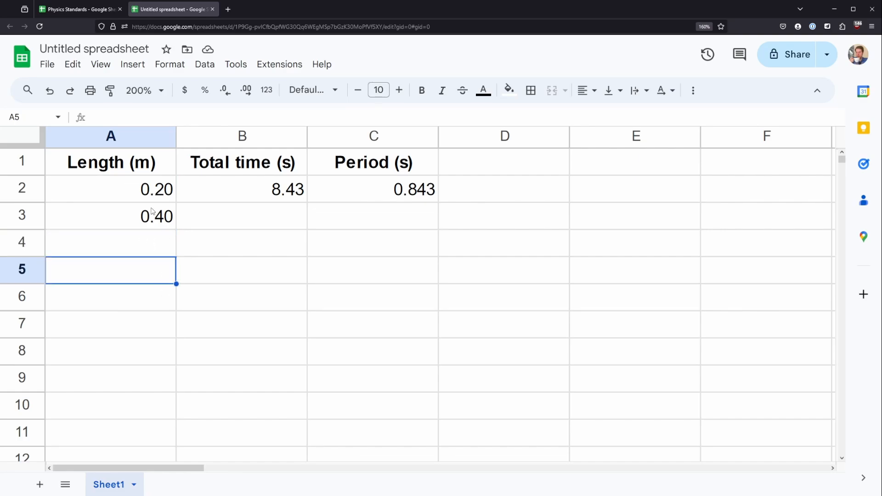
drag(154, 201, 171, 228)
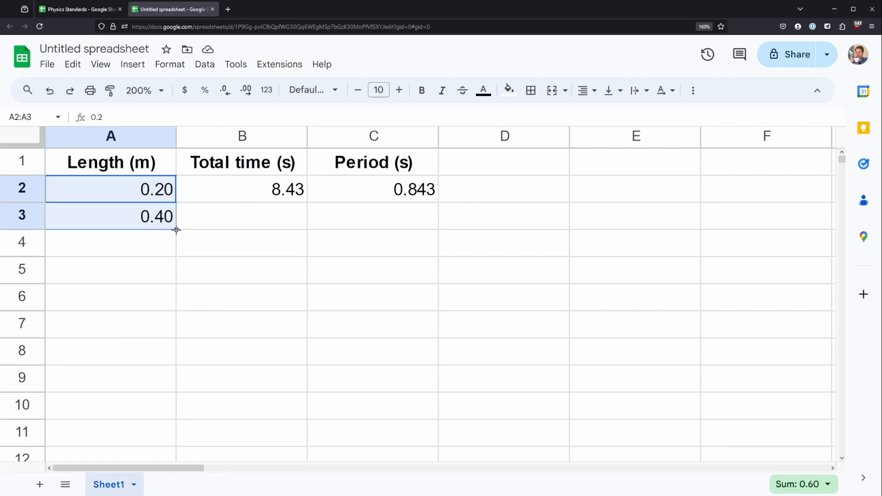
drag(176, 230, 176, 298)
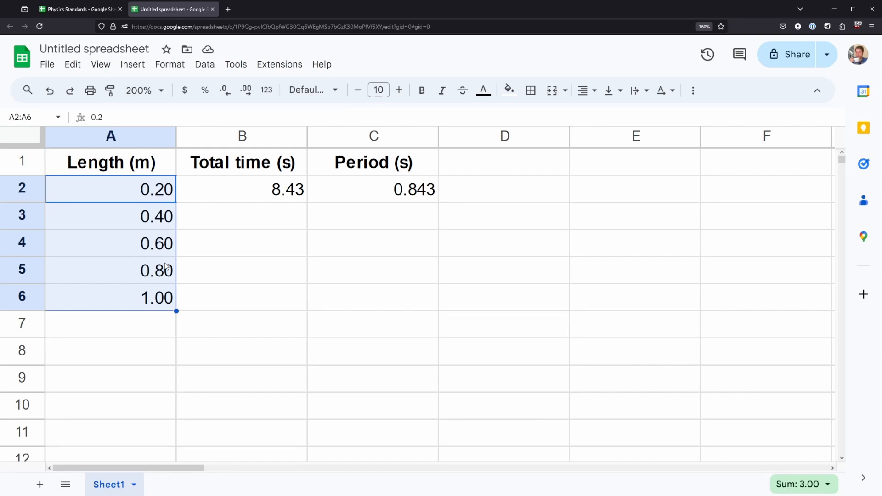
Step: Fill in the remaining total times in B3:B6 as 12.79, 15.47, 17.77 and 20.11
click(276, 215)
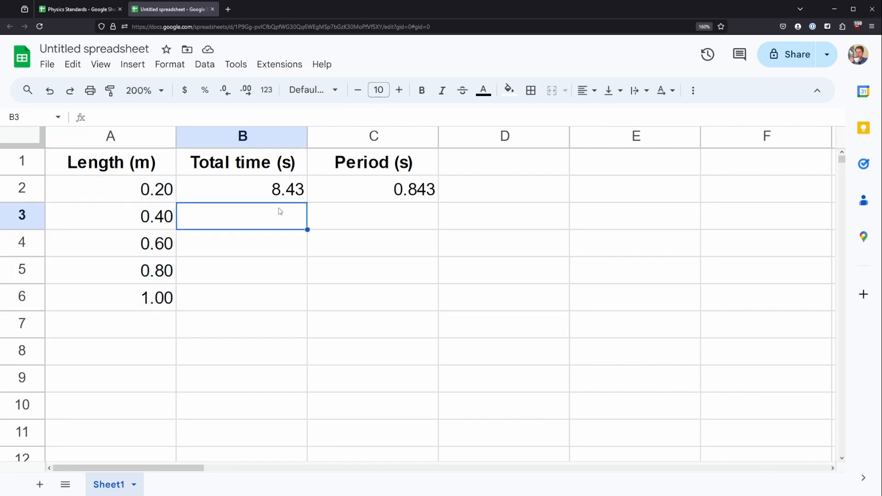
key(Right)
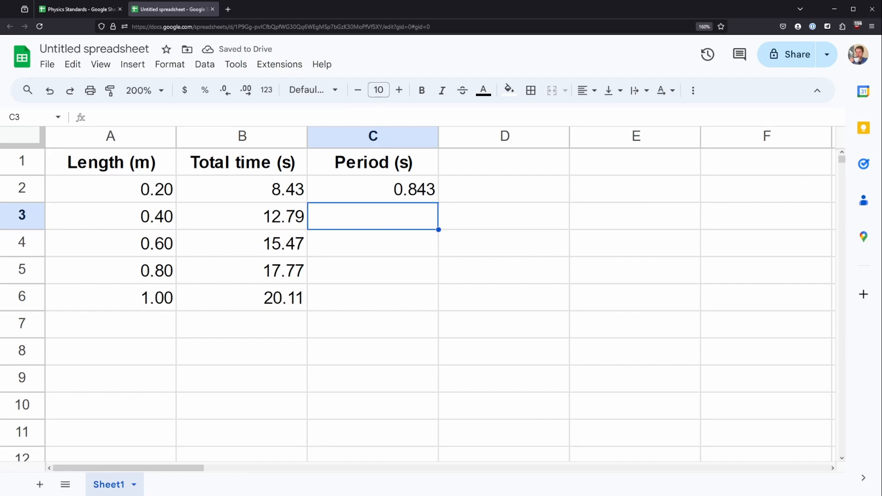
drag(139, 193, 132, 298)
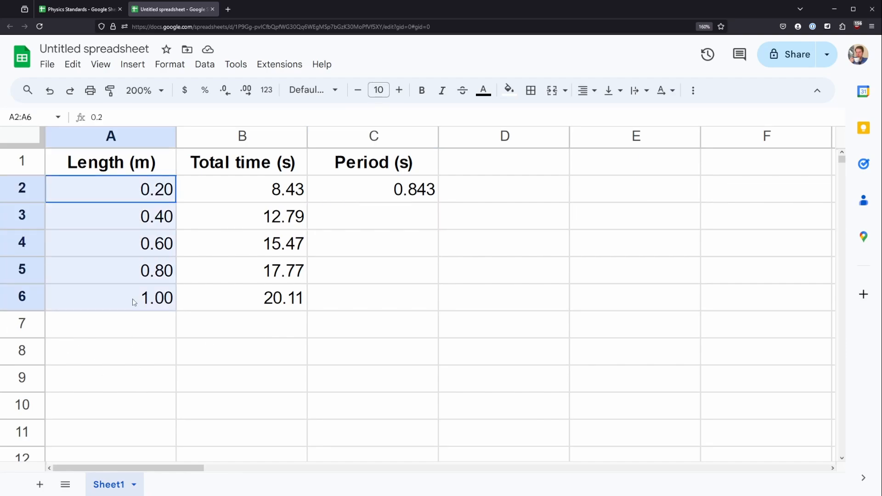
Step: Check the formula in C2 and fill it down the Period column through C6
click(360, 202)
double_click(369, 195)
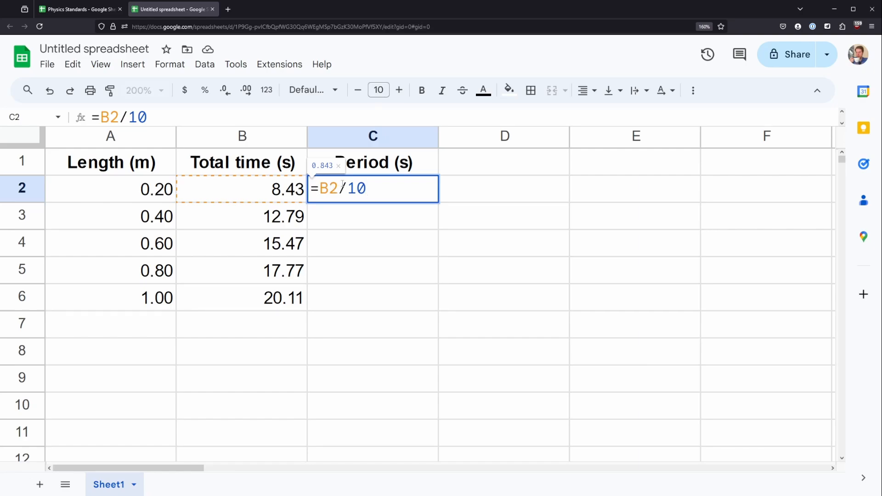
key(Escape)
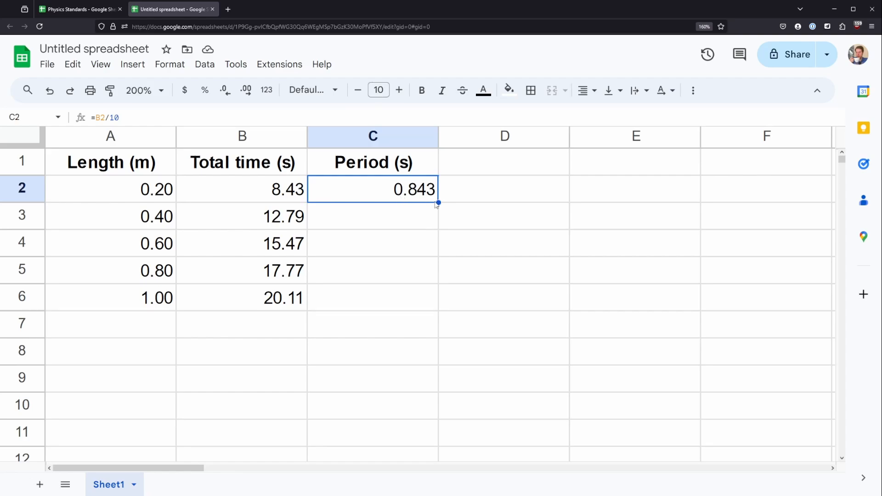
drag(438, 203, 436, 292)
drag(436, 292, 436, 292)
click(461, 298)
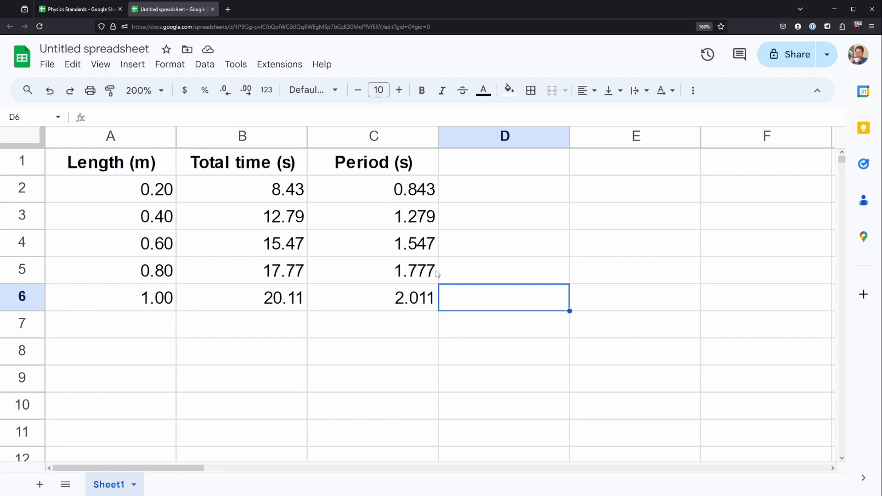
Step: Fit the widths of columns C, B and A to their contents, and switch to the Physics Standards spreadsheet
double_click(444, 136)
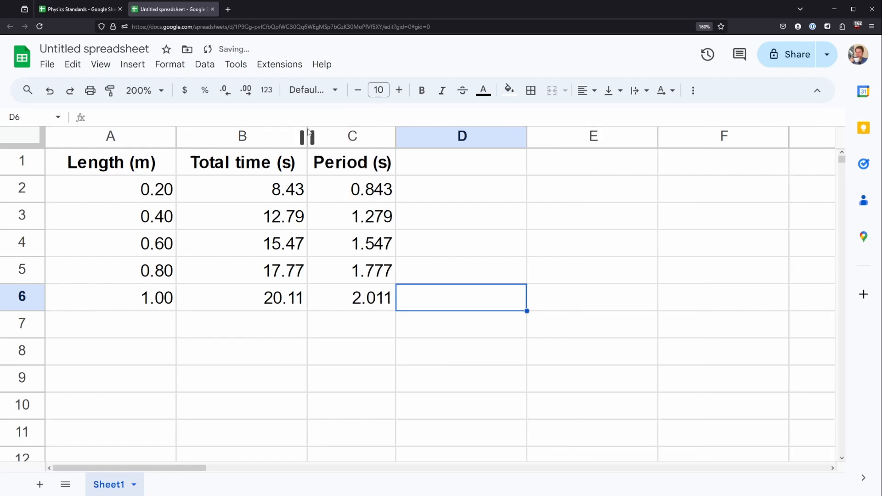
double_click(307, 135)
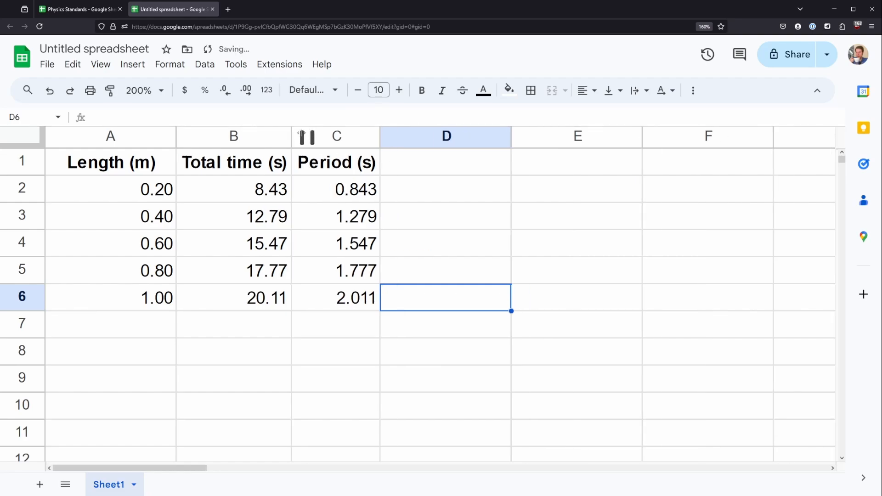
double_click(176, 136)
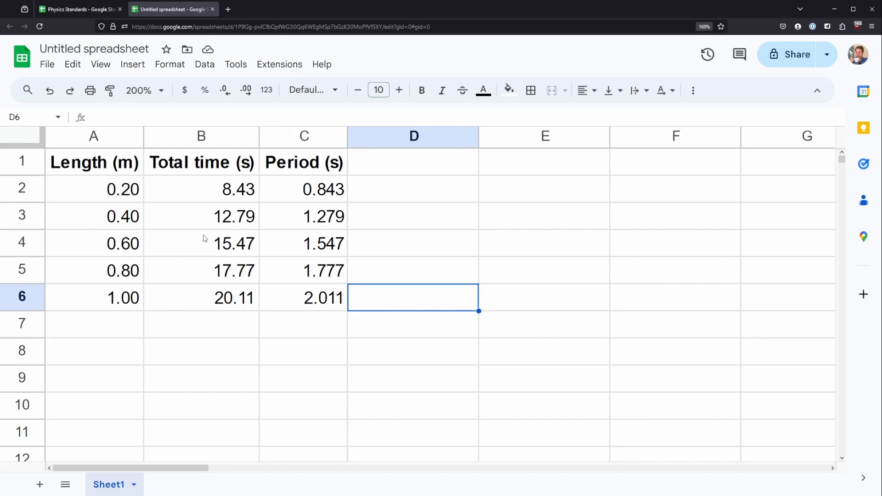
key(ctrl+Tab)
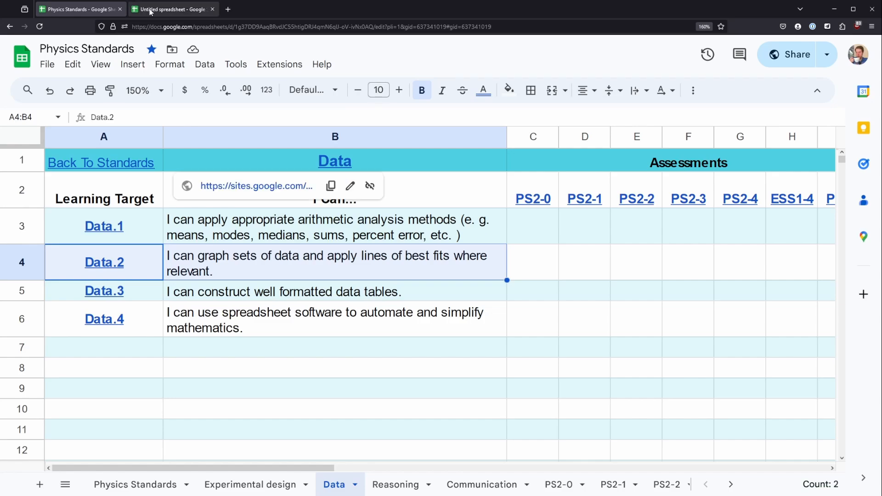
Step: Return to the pendulum data spreadsheet and review the Length and Total time columns in rows 1 to 6
click(174, 9)
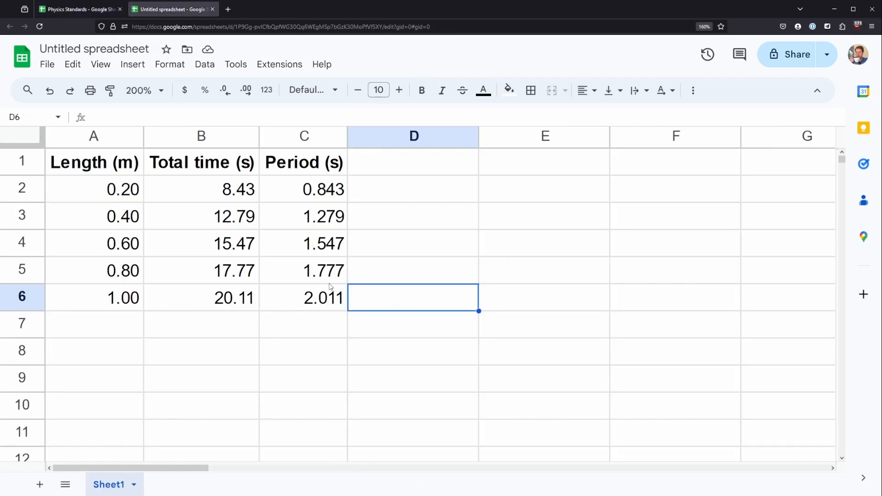
drag(214, 164, 211, 304)
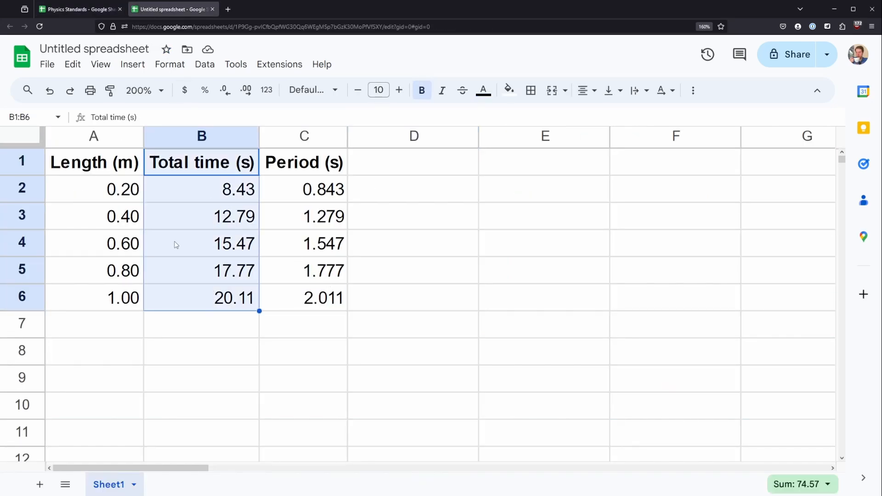
drag(120, 189, 104, 302)
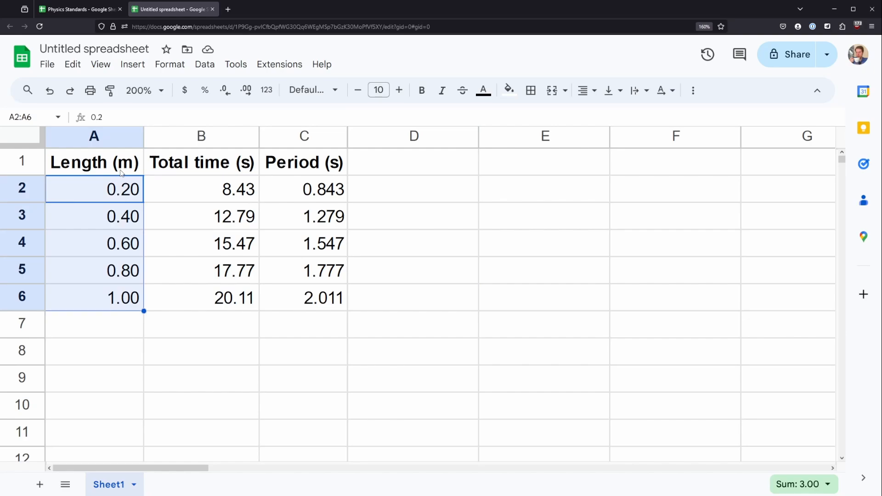
drag(122, 174, 134, 299)
drag(165, 173, 197, 304)
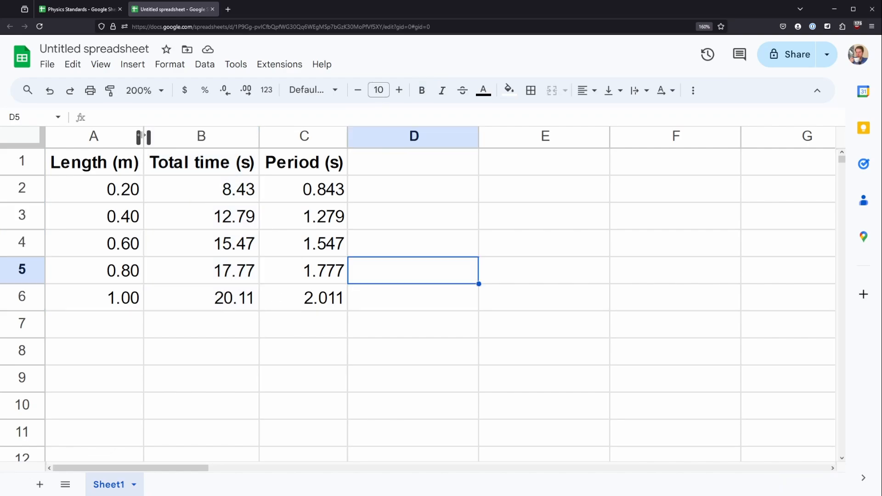
Step: Insert a scatter chart from columns A and C, plotting Period (s) against Length (m)
click(118, 136)
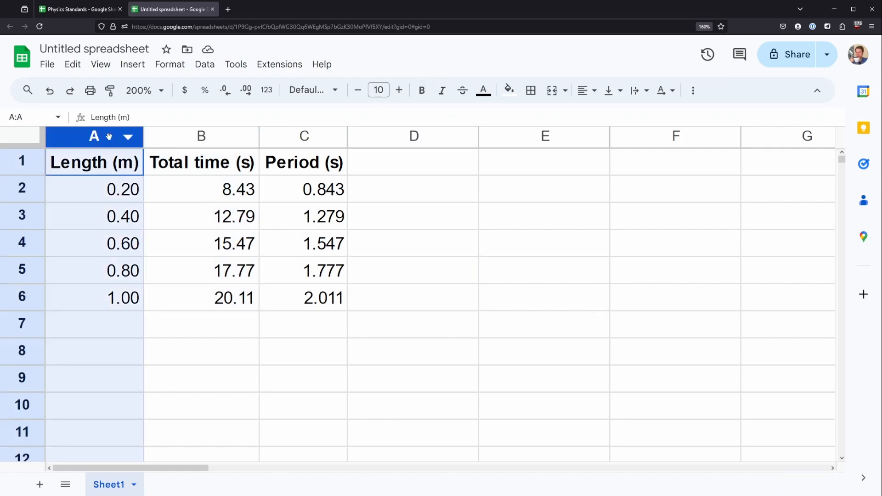
click(301, 136)
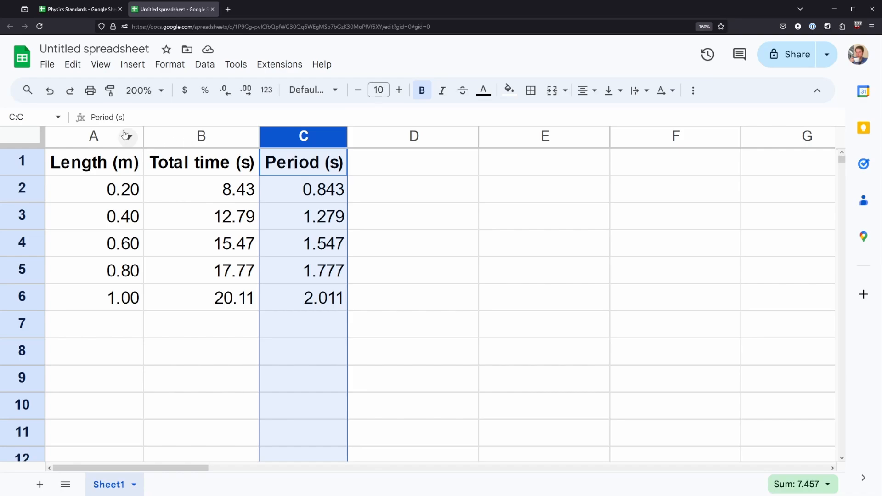
ctrl+click(113, 133)
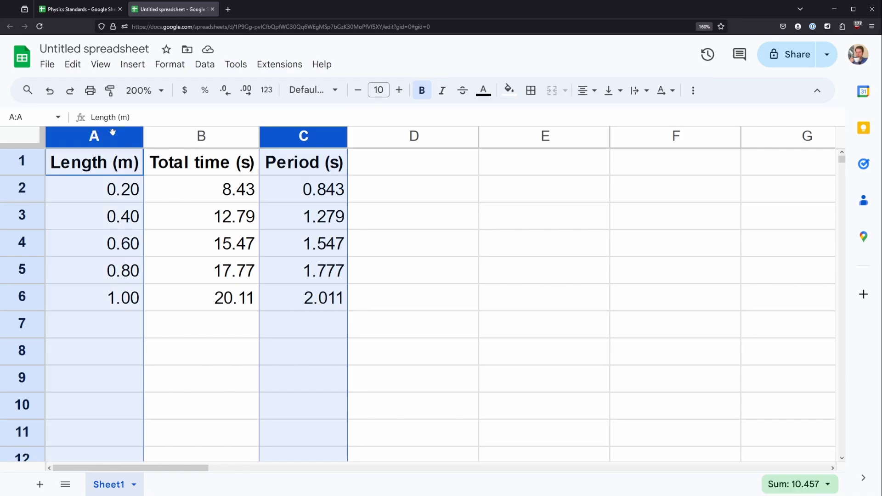
click(139, 67)
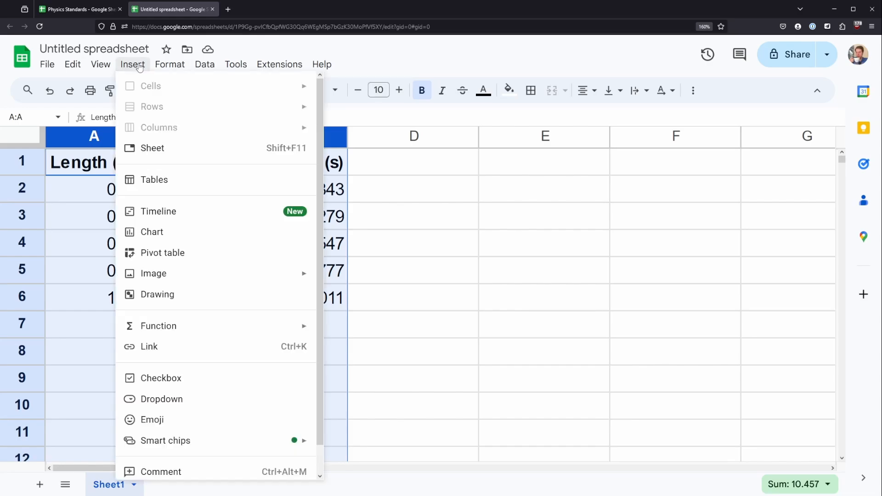
click(181, 238)
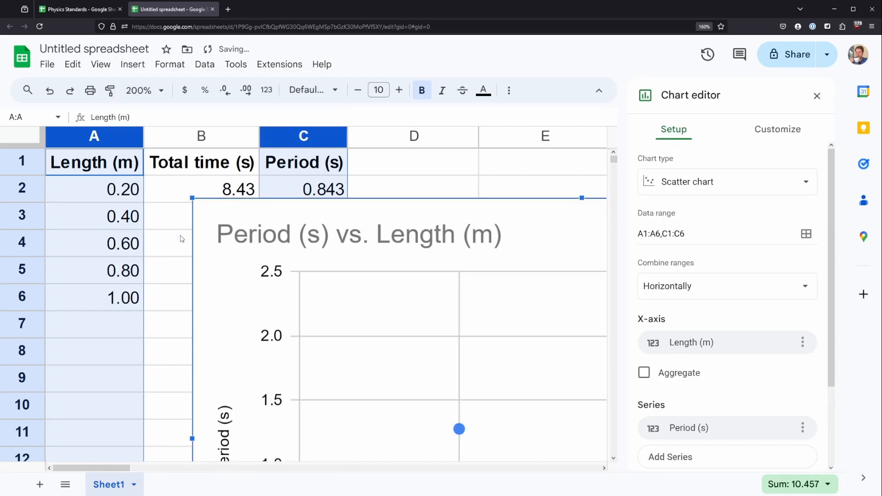
Step: Examine the whole scatter chart, including its data points, chart title and vertical axis title
scroll(484, 181, down, 2)
key(ctrl+minus)
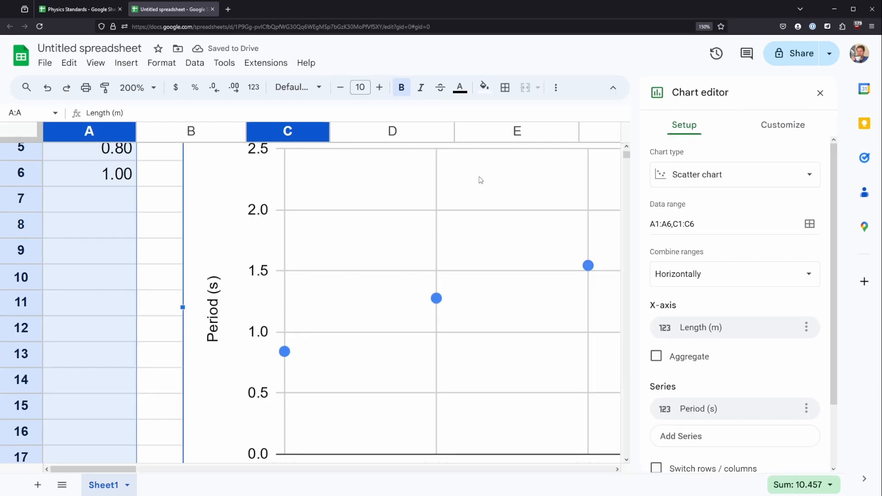
scroll(481, 179, down, 3)
key(ctrl+minus)
key(ctrl+minus)
scroll(459, 303, up, 3)
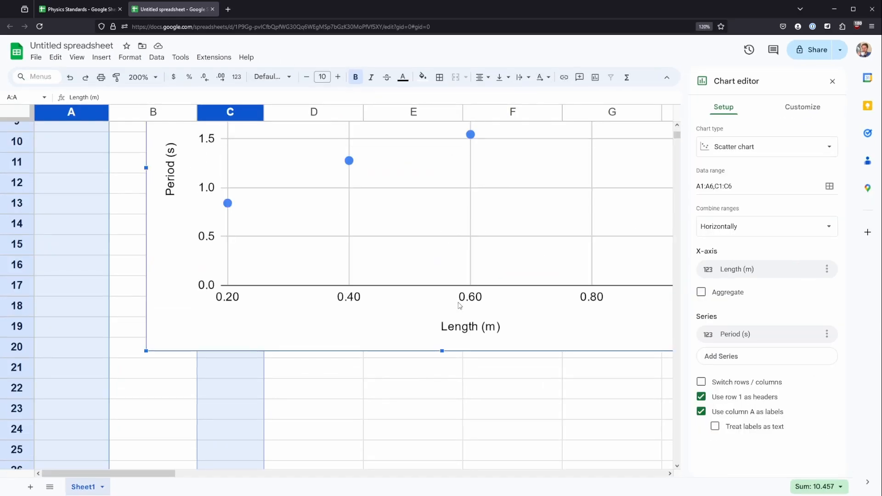
scroll(459, 304, up, 4)
key(ctrl+minus)
key(ctrl+minus)
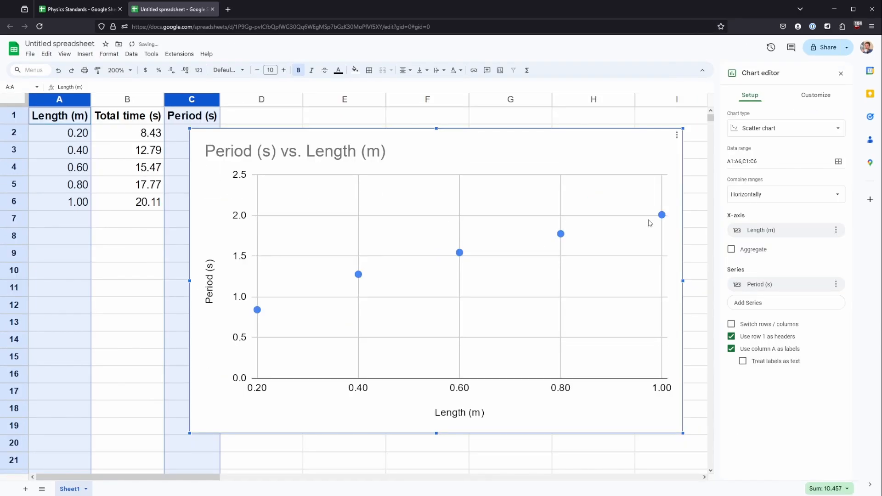
click(244, 152)
click(211, 274)
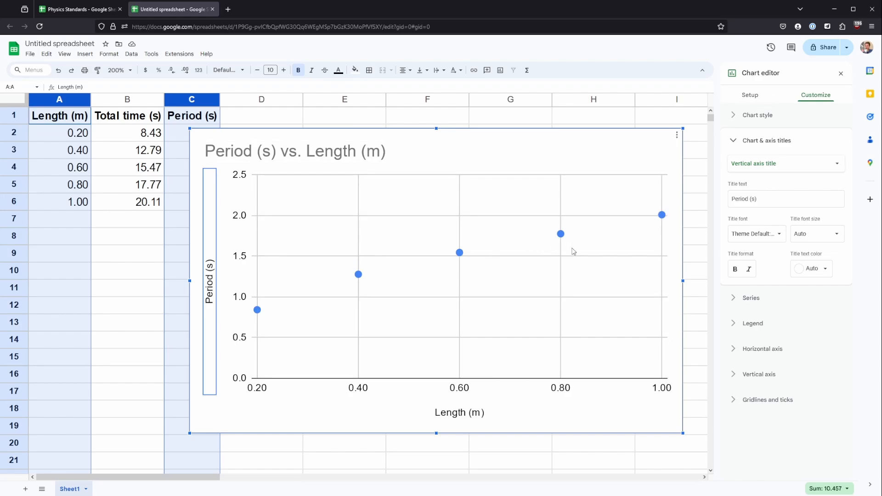
Step: Try the line chart type for the period data, and return the chart to a scatter chart
click(757, 97)
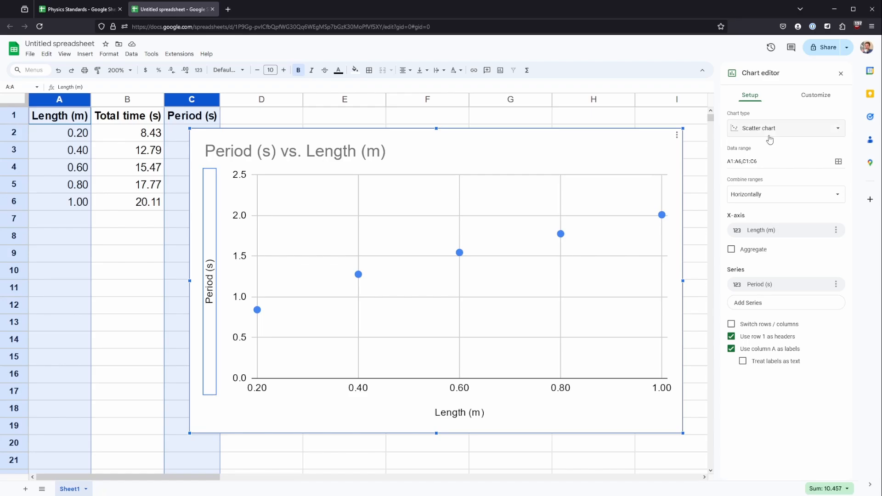
click(794, 128)
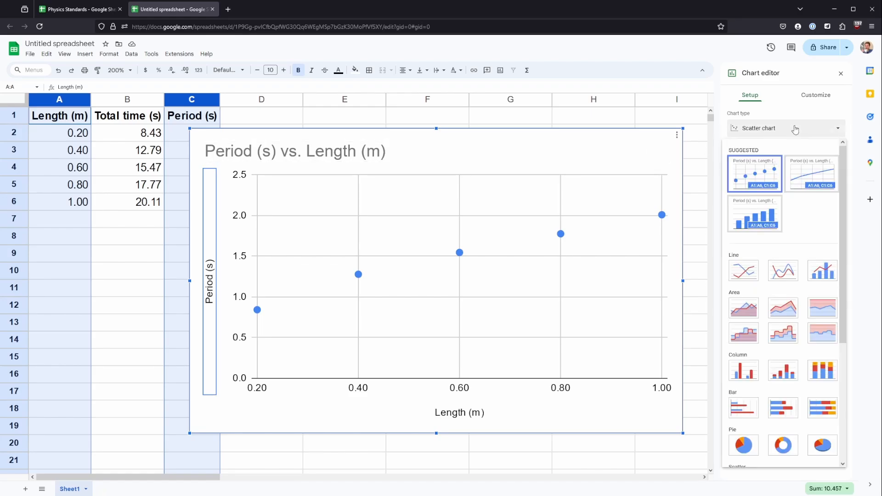
click(770, 131)
click(770, 130)
click(810, 180)
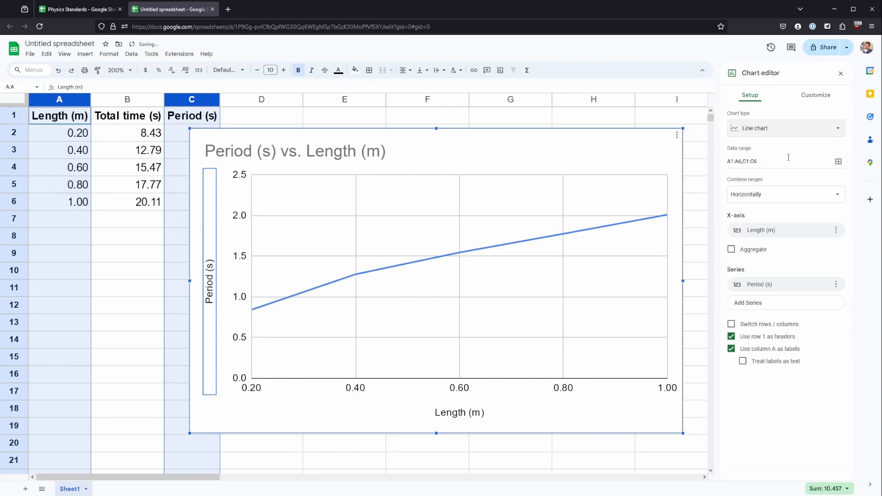
click(758, 134)
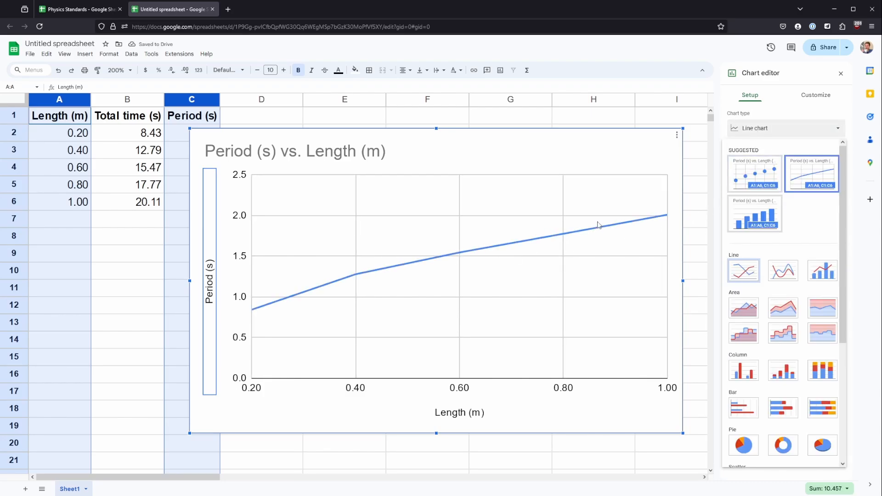
click(753, 184)
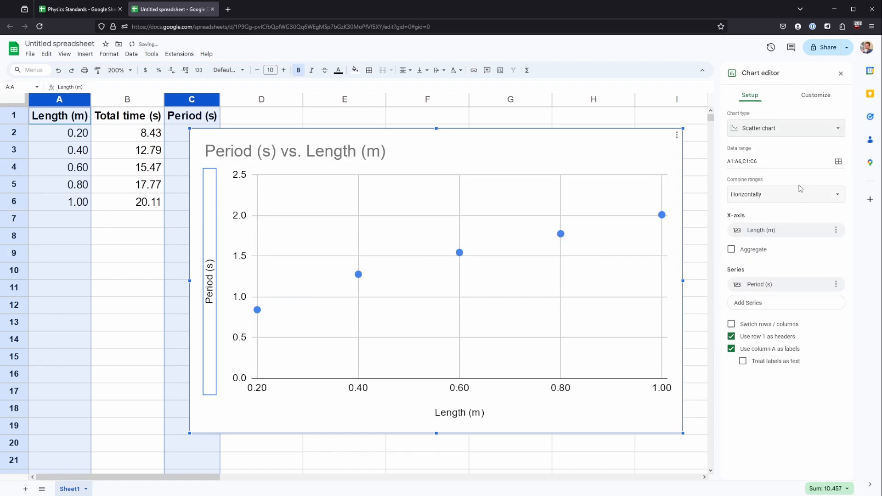
Step: Try the pie chart type for the same data, and restore the scatter chart
click(770, 131)
scroll(782, 333, down, 2)
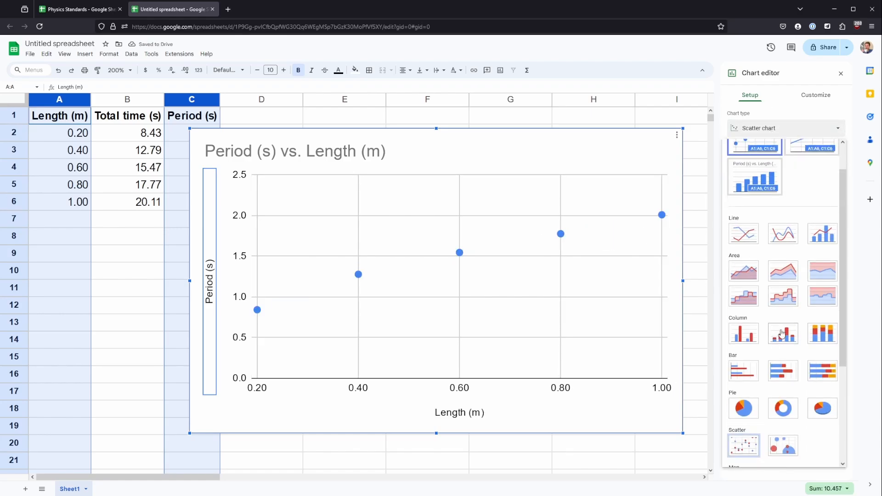
click(754, 410)
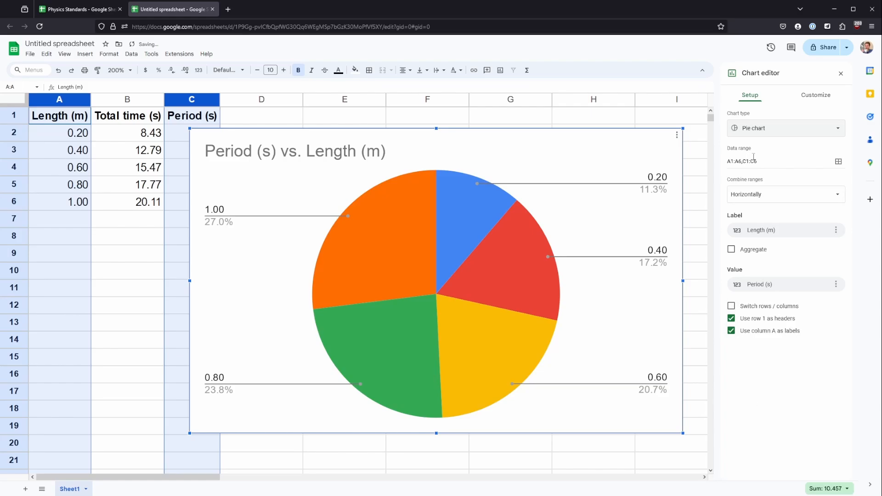
click(777, 131)
click(761, 174)
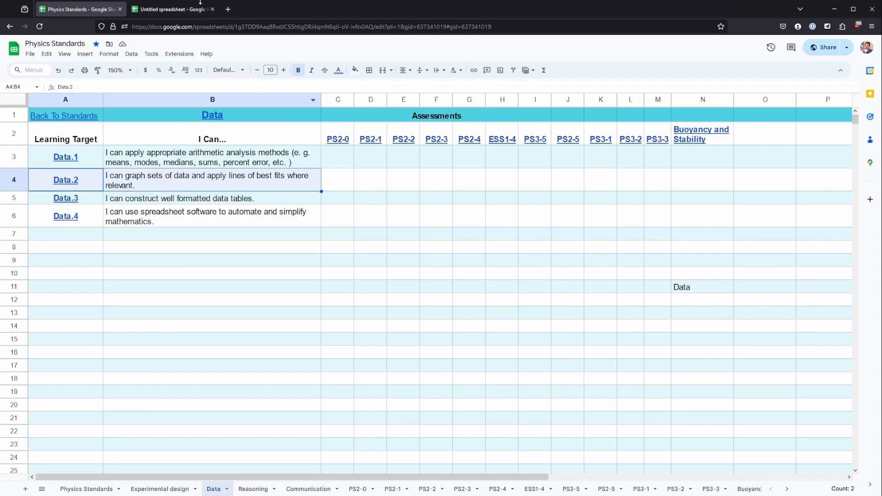
Step: Switch back to the pendulum data spreadsheet and add a trendline to the chart's Period (s) series
click(184, 9)
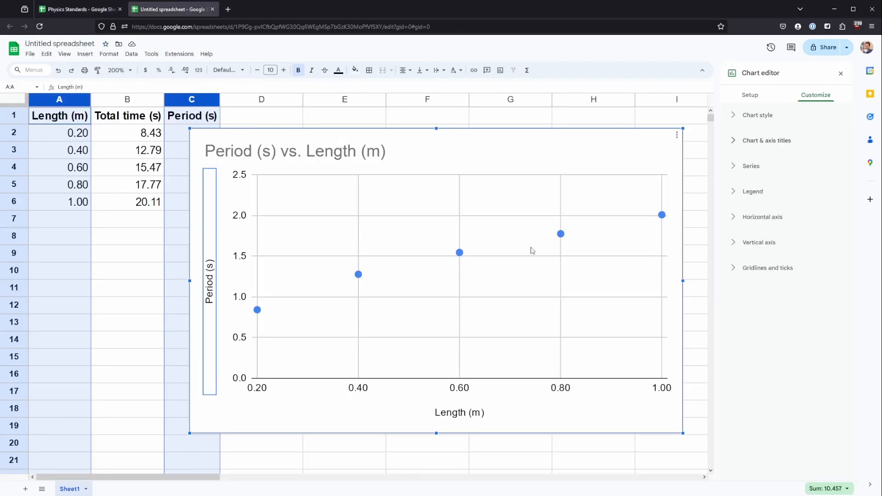
click(737, 170)
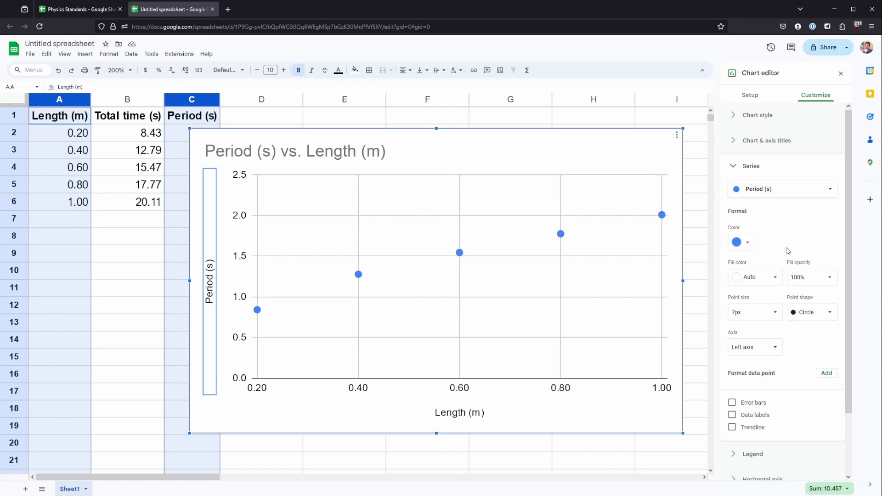
scroll(776, 261, down, 1)
scroll(737, 394, down, 1)
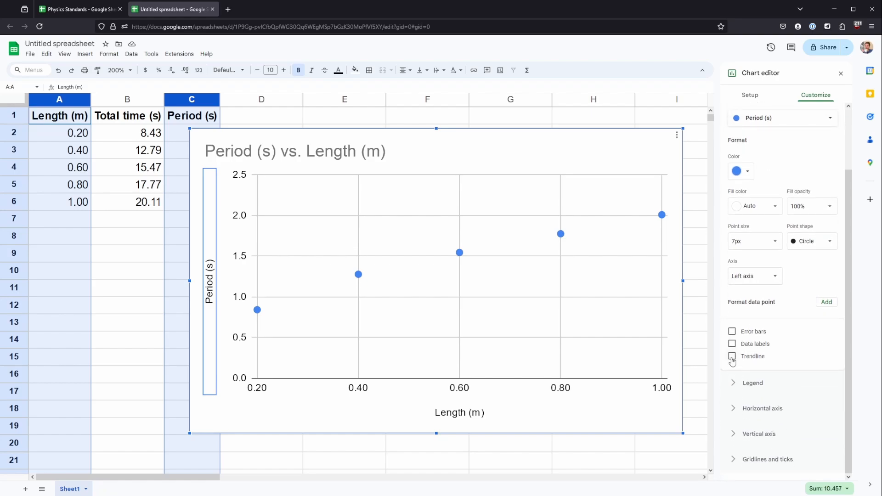
click(731, 357)
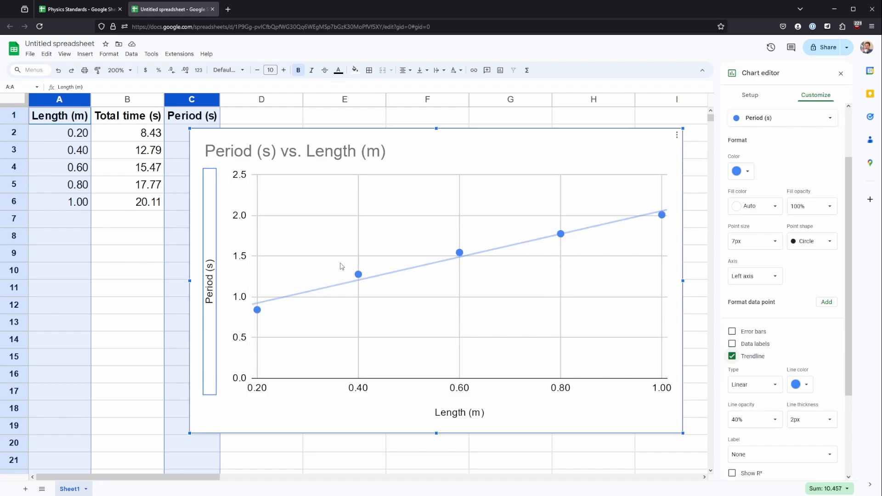
Step: Try an exponential trendline on the Period (s) series
scroll(749, 312, down, 2)
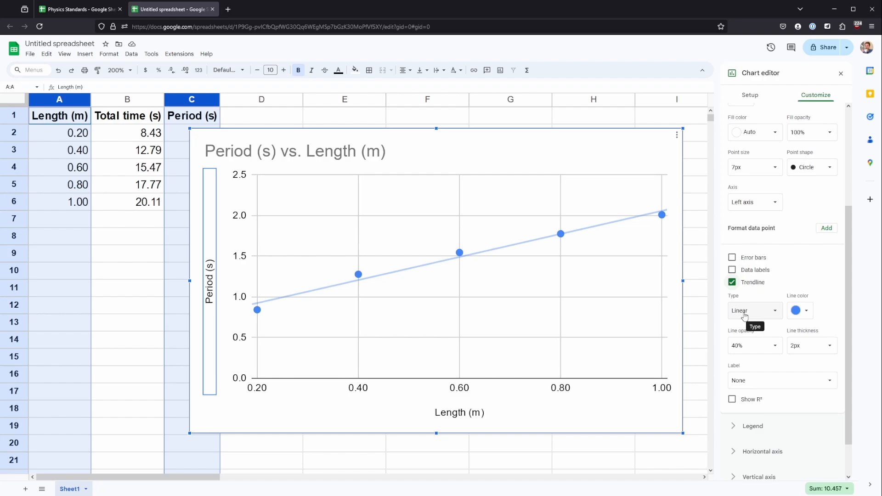
click(744, 315)
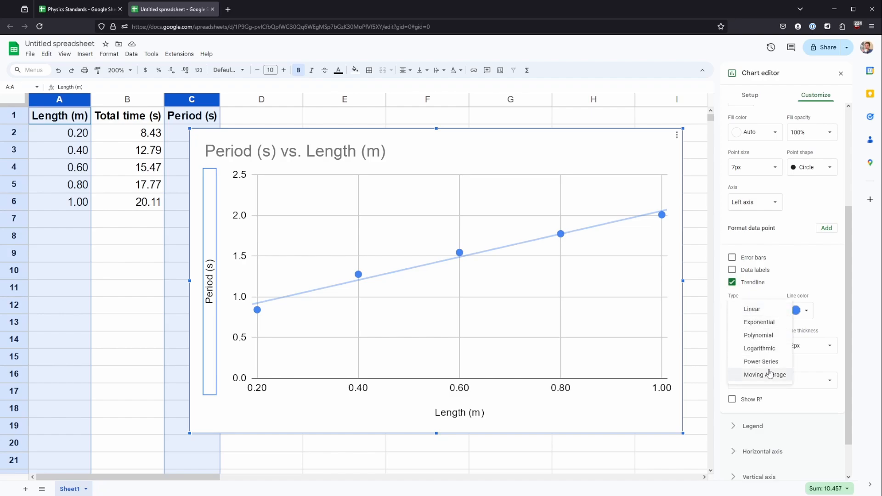
click(760, 323)
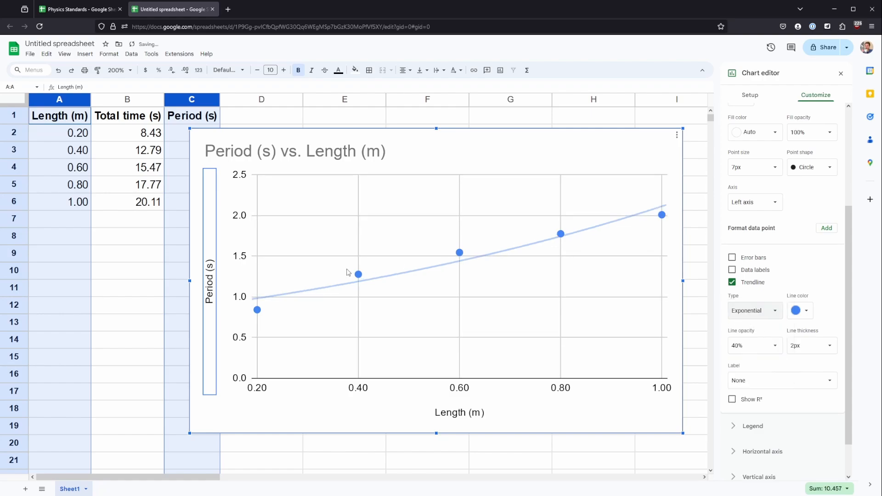
Step: Try a polynomial trendline, testing degree 8 and returning to degree 2
click(753, 312)
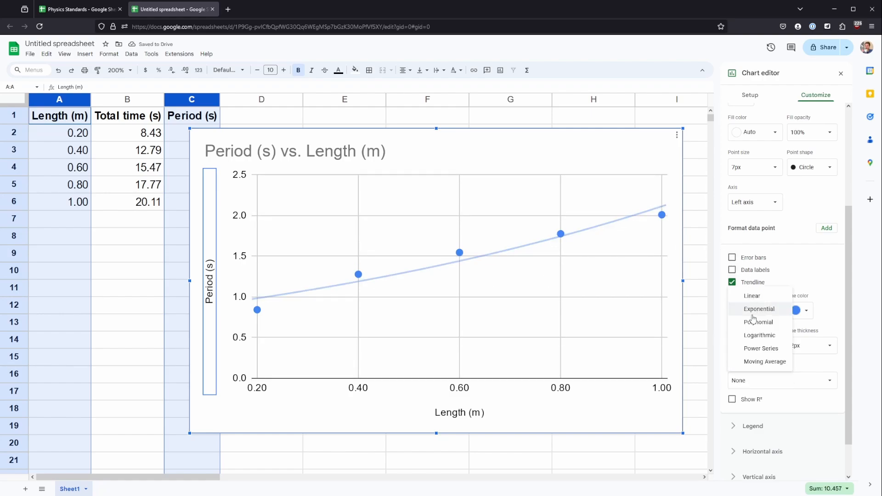
click(755, 323)
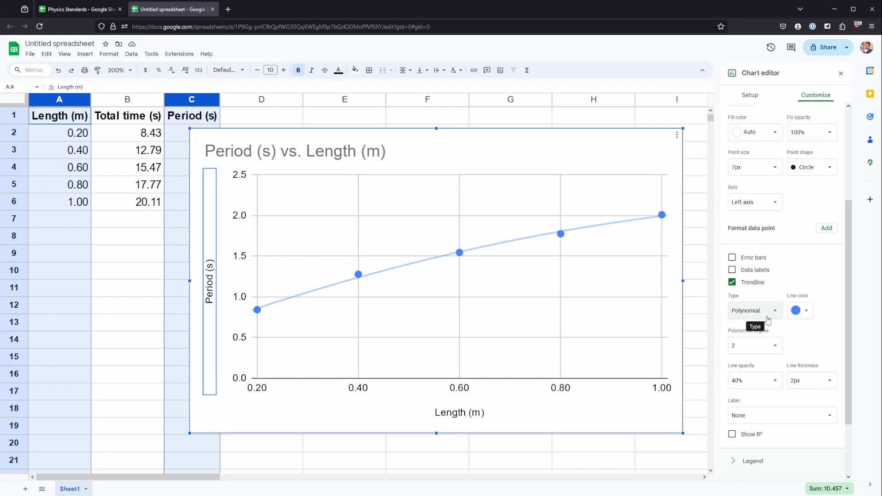
click(745, 349)
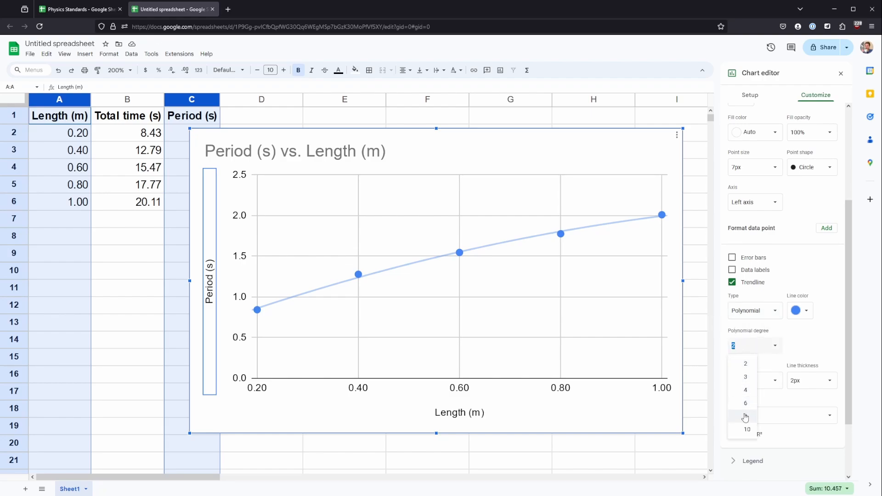
click(745, 416)
click(746, 348)
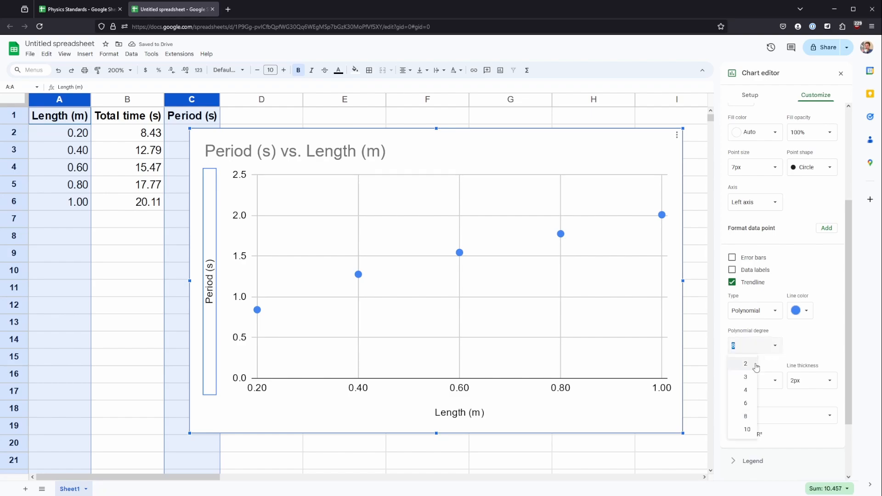
click(746, 364)
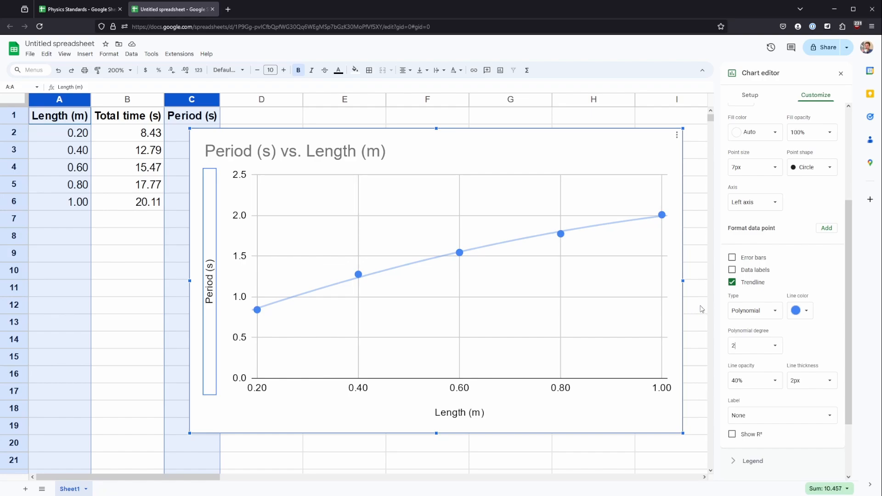
Step: Test a logarithmic trendline on the Period (s) series, and set the trendline type to Power Series
click(772, 312)
click(773, 324)
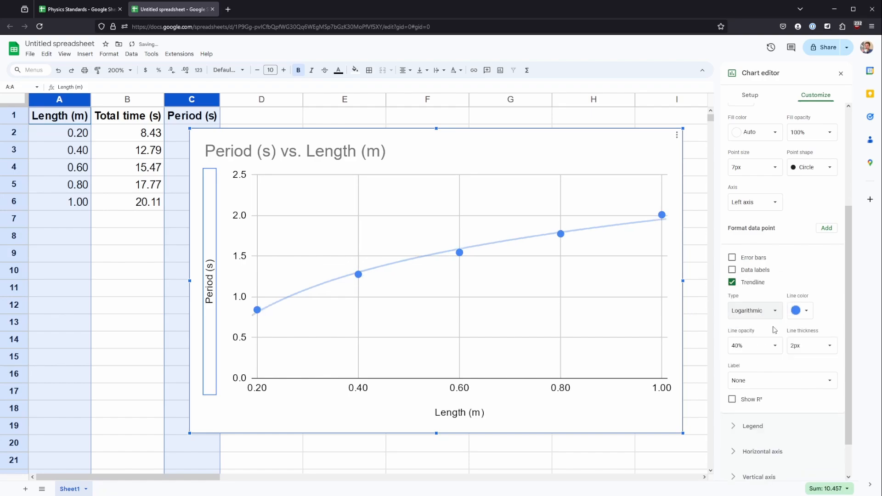
click(734, 311)
click(758, 324)
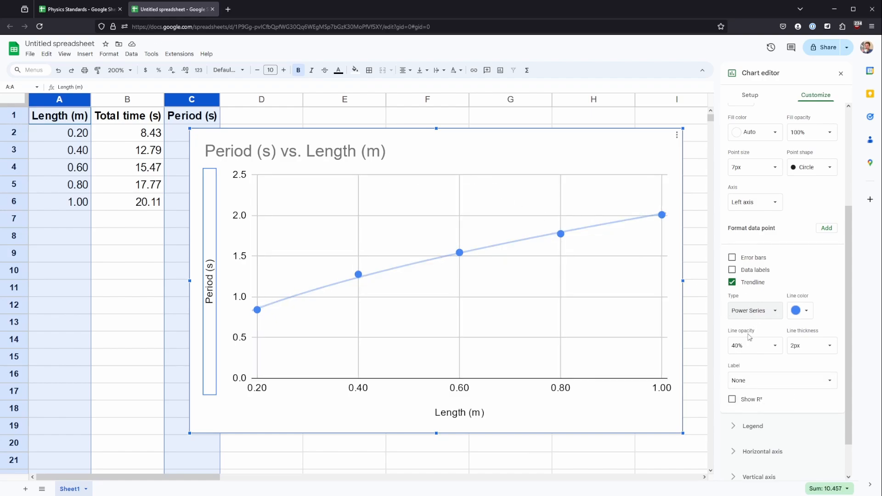
Step: Label the power series trendline with its equation in the chart legend
click(757, 380)
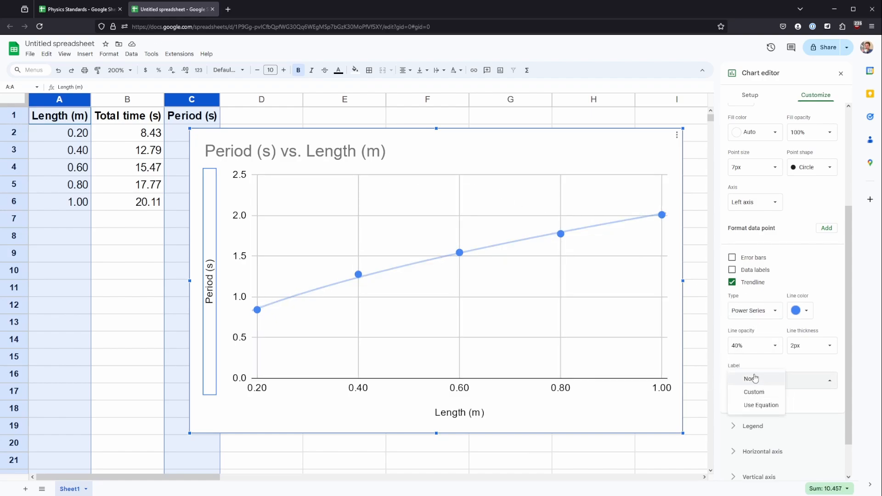
click(761, 406)
click(461, 175)
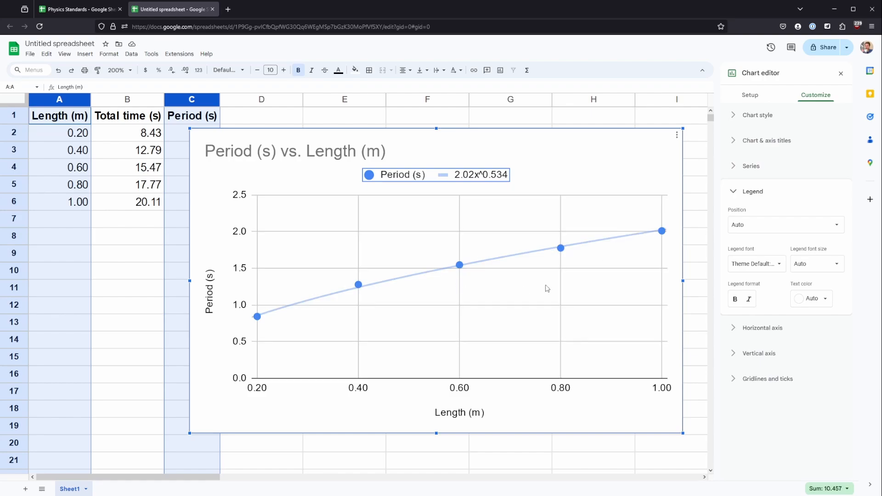
click(735, 165)
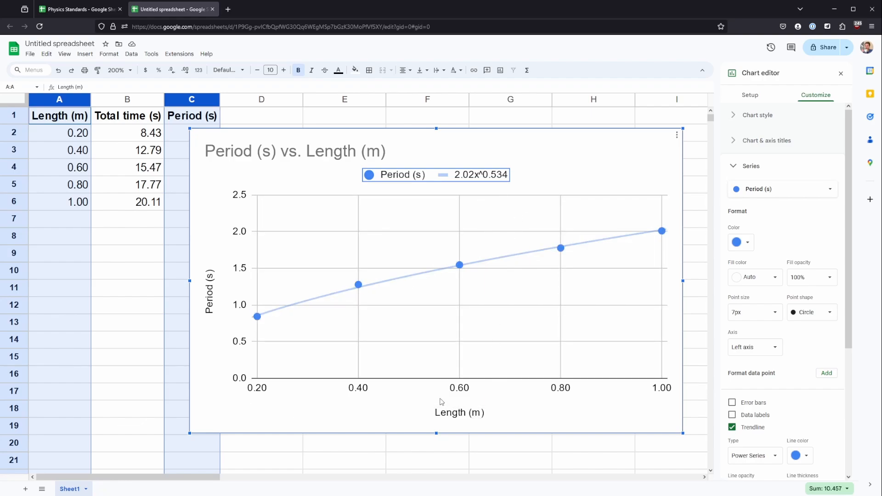
Step: Delete the Period (s) vs. Length (m) chart from the sheet
click(451, 411)
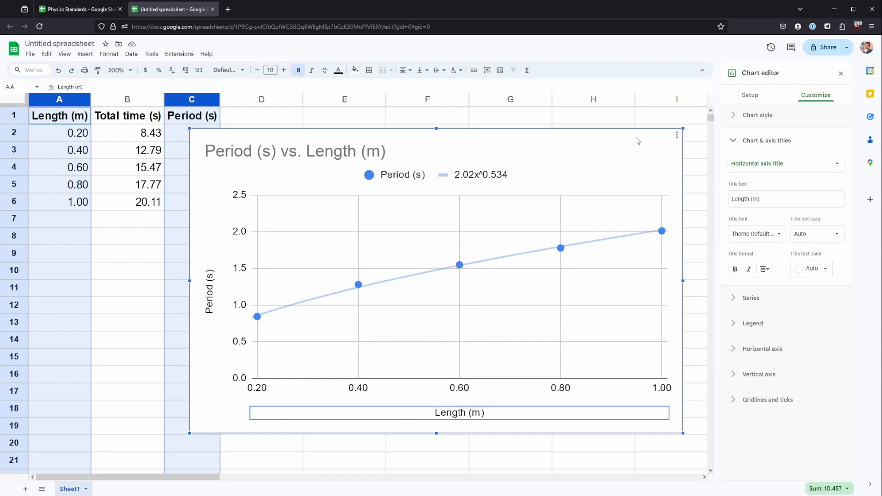
key(Delete)
click(383, 190)
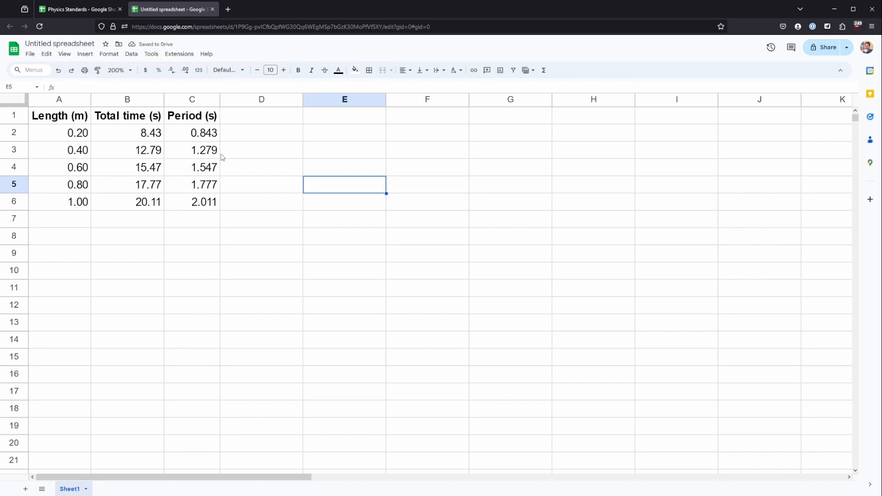
Step: Insert a column between Length (m) and Total time (s) and give it the header "Square root Length"
right_click(115, 102)
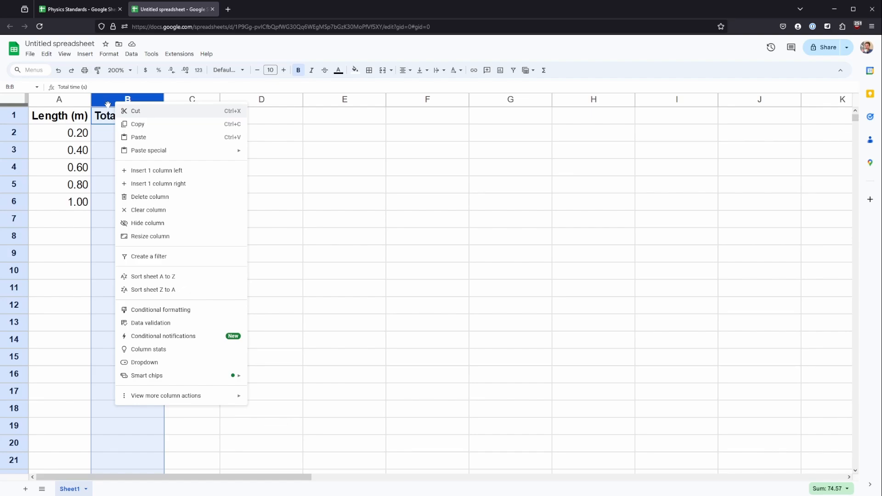
click(156, 173)
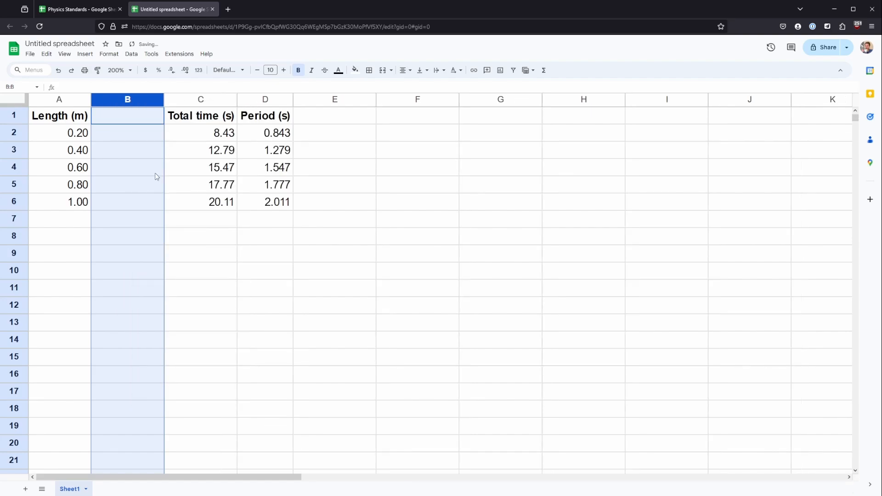
click(213, 271)
click(119, 123)
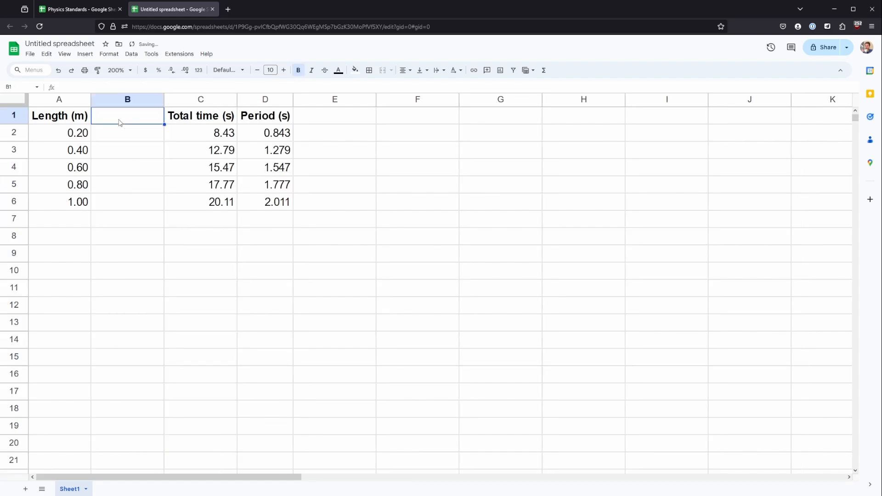
text(Sq)
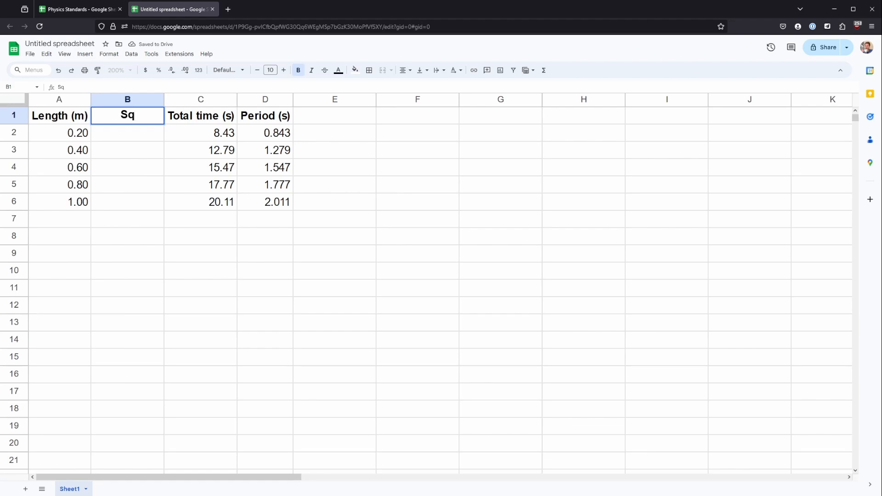
text(uare root Length)
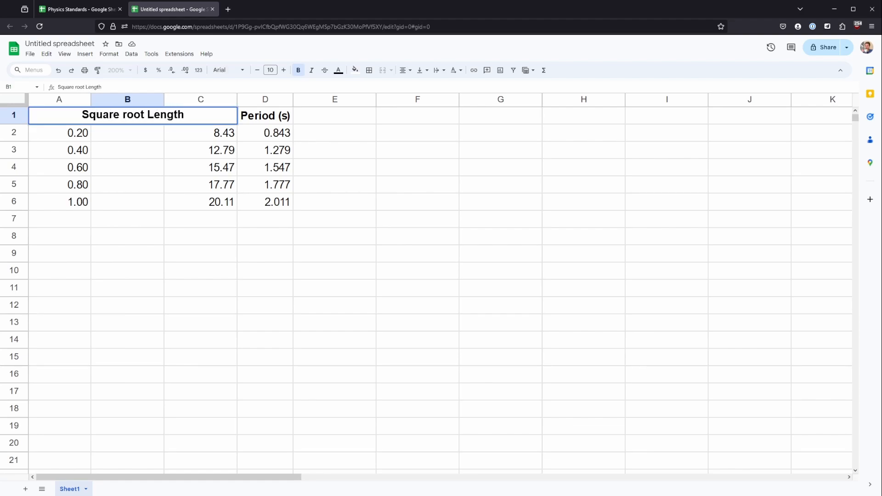
key(Return)
Step: Turn on text wrapping for the whole header row
click(119, 121)
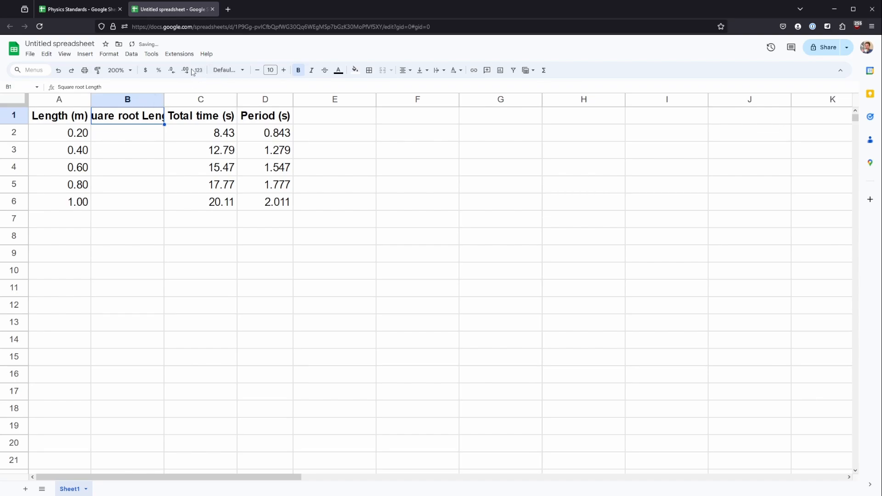
click(23, 117)
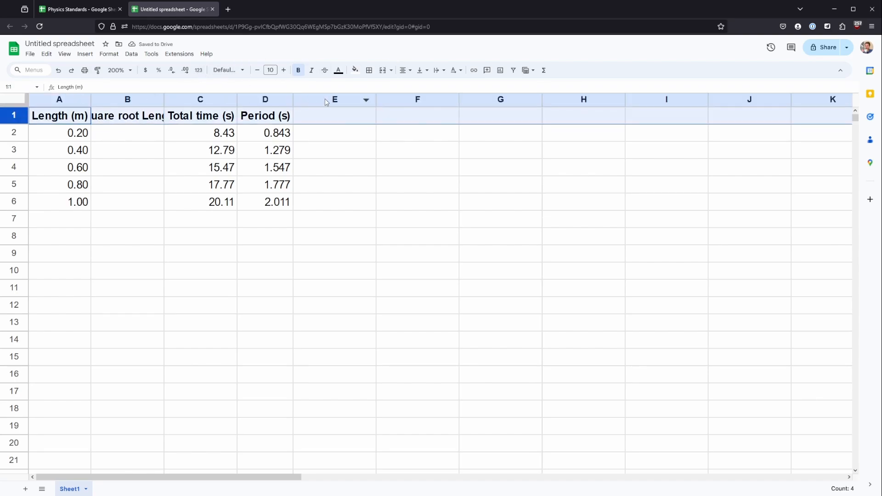
click(438, 70)
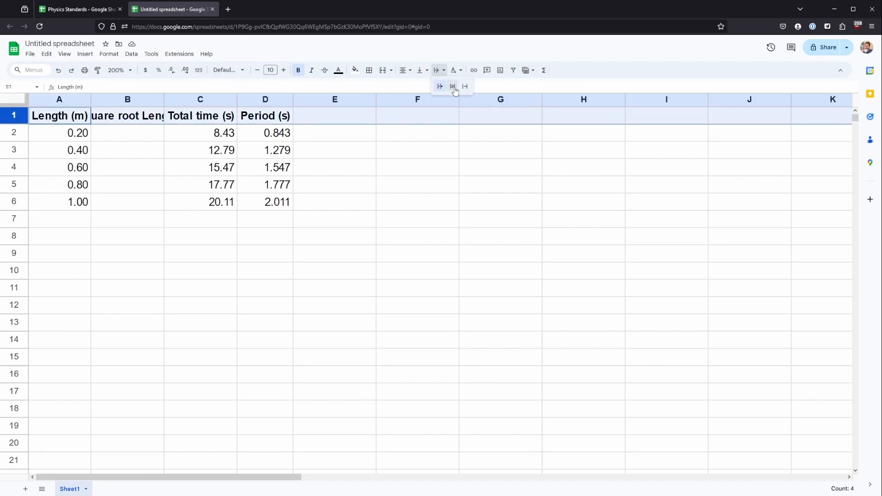
click(455, 90)
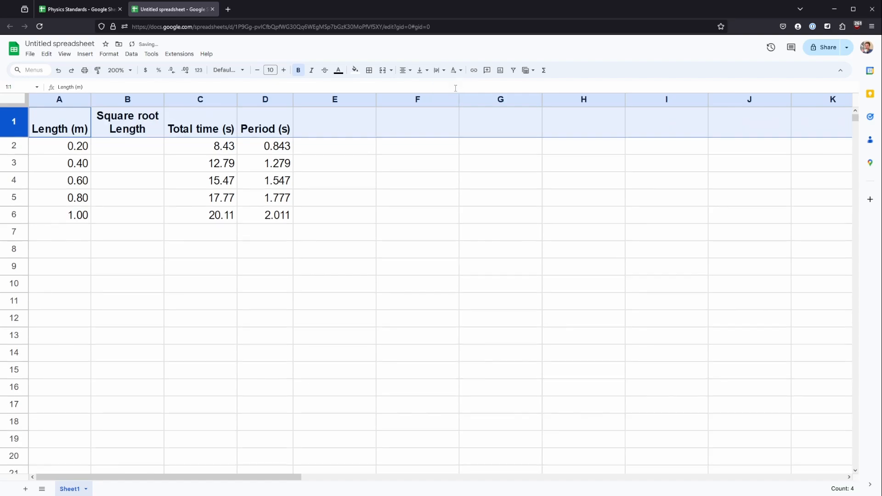
Step: Append the unit "(m^1/2)" to the Square root Length header and widen column B so the header fits on two lines
key(Right)
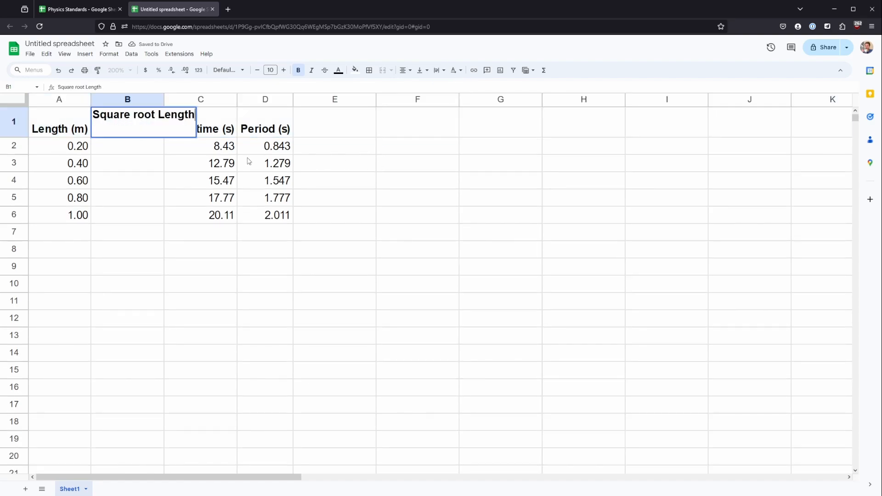
text(()
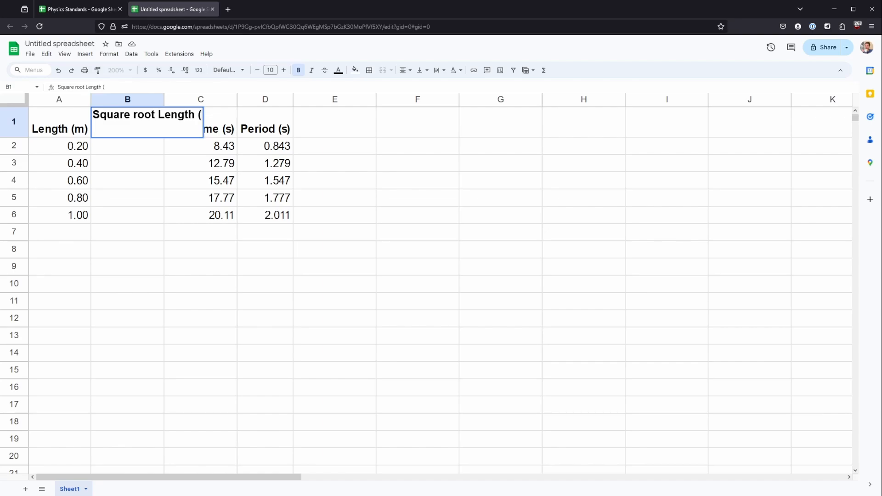
text(m^1/2))
key(Return)
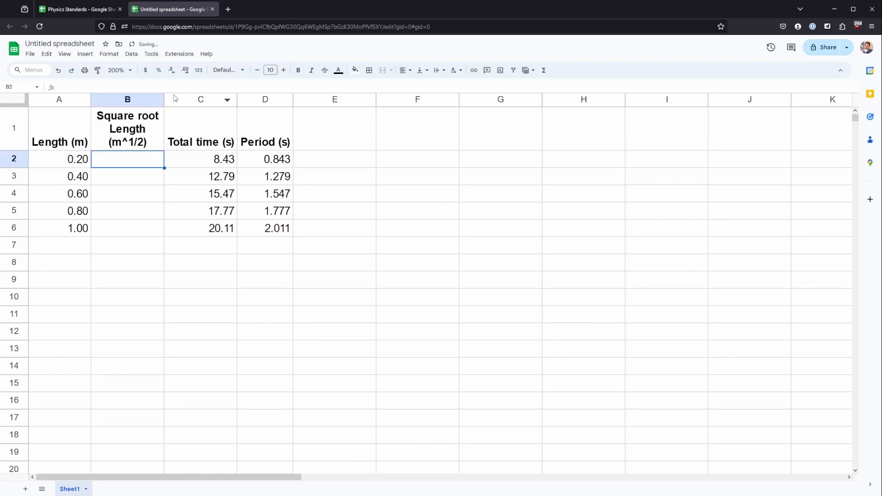
drag(164, 99, 183, 100)
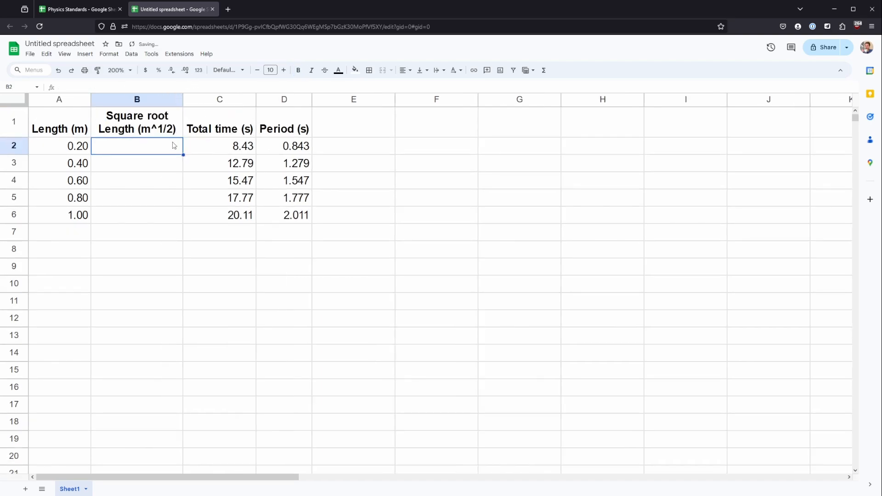
key(Up)
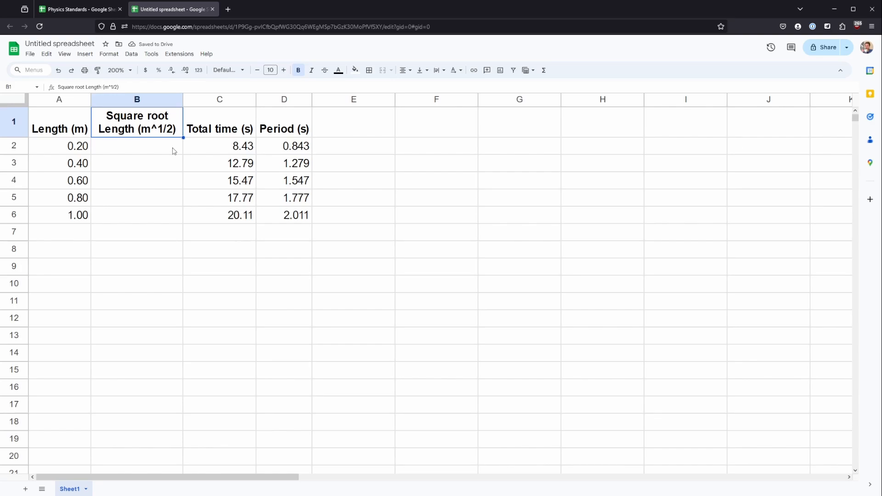
Step: Begin a SQRT function formula in cell B2
click(138, 145)
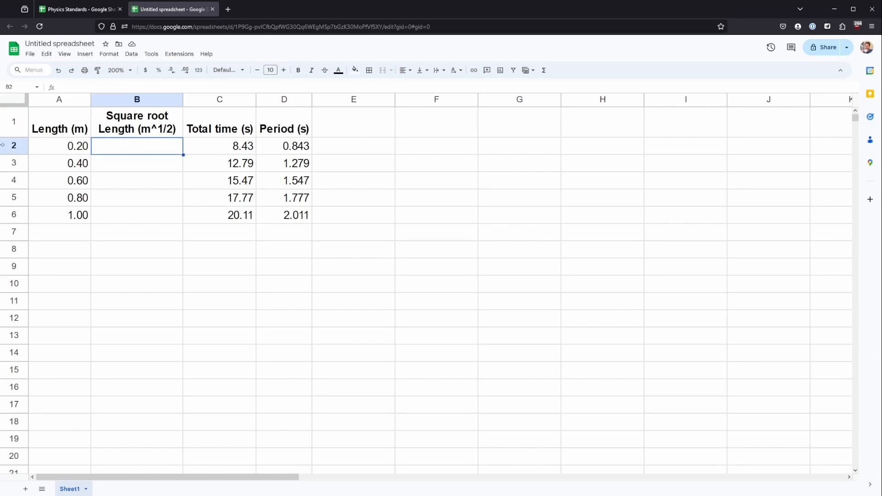
key(Left)
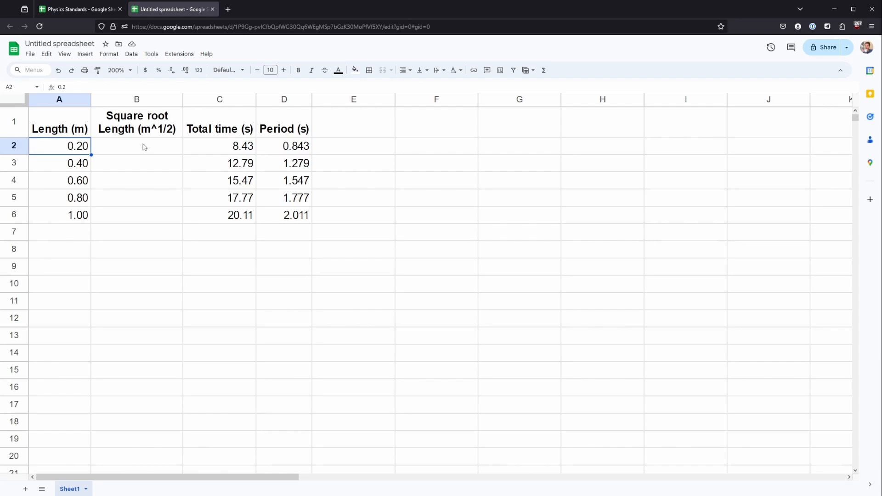
click(123, 151)
text(=)
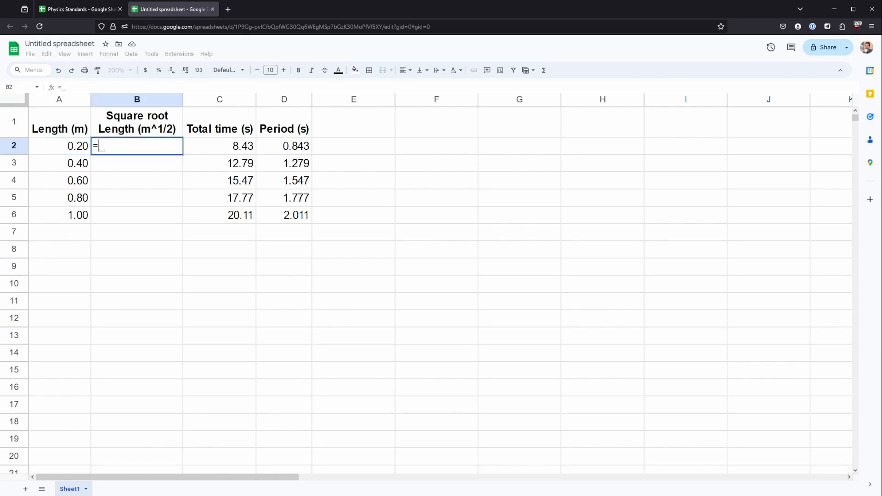
text(squar)
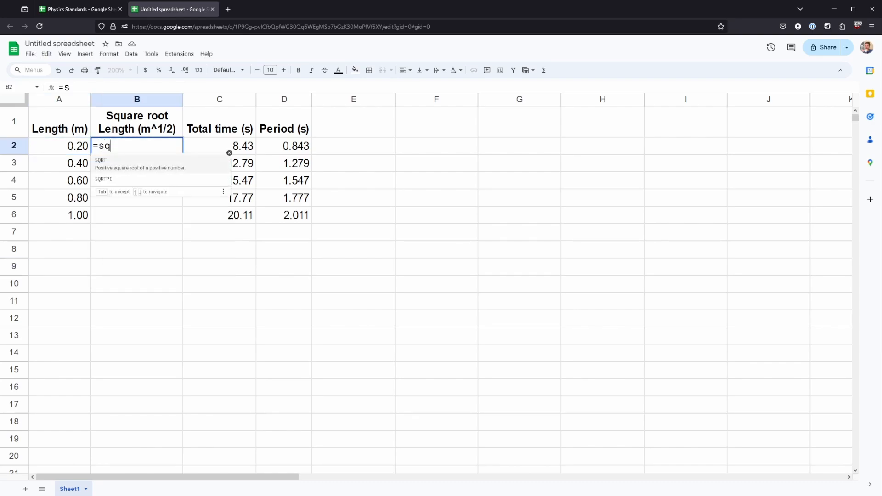
key(BackSpace)
key(BackSpace)
key(BackSpace)
key(Tab)
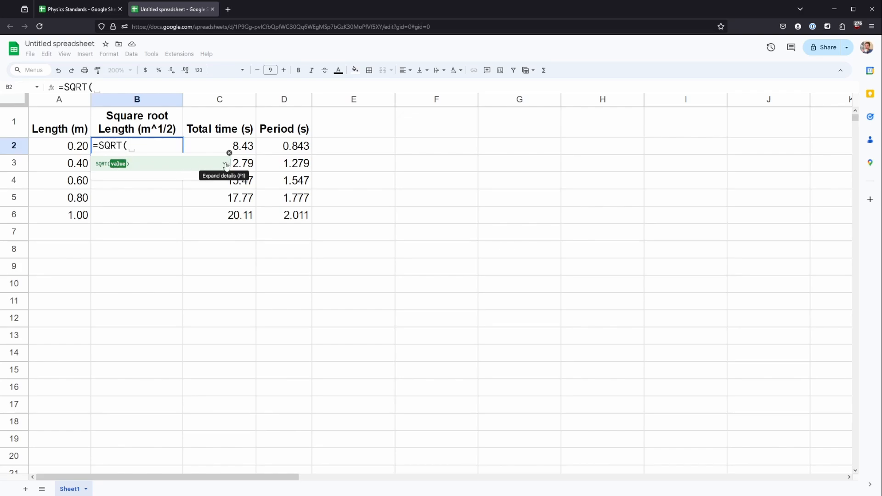
Step: Expand the SQRT function help and read its description
click(225, 164)
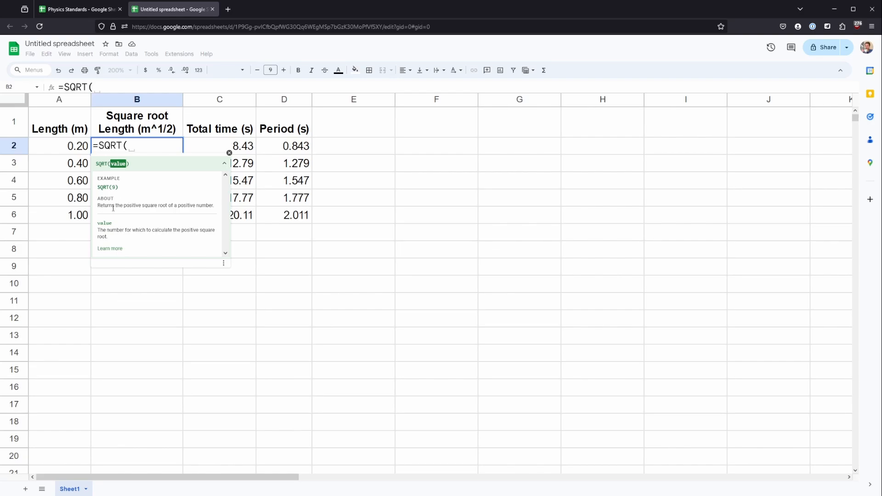
drag(112, 207, 179, 207)
click(178, 199)
click(84, 146)
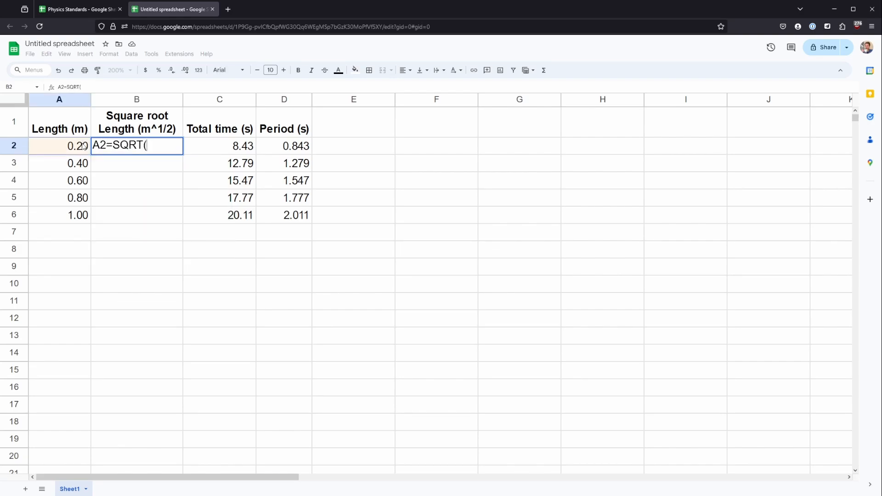
key(BackSpace)
key(BackSpace)
Step: Complete the B2 formula as =SQRT(A2) and accept the suggested autofill for B3:B6
click(133, 147)
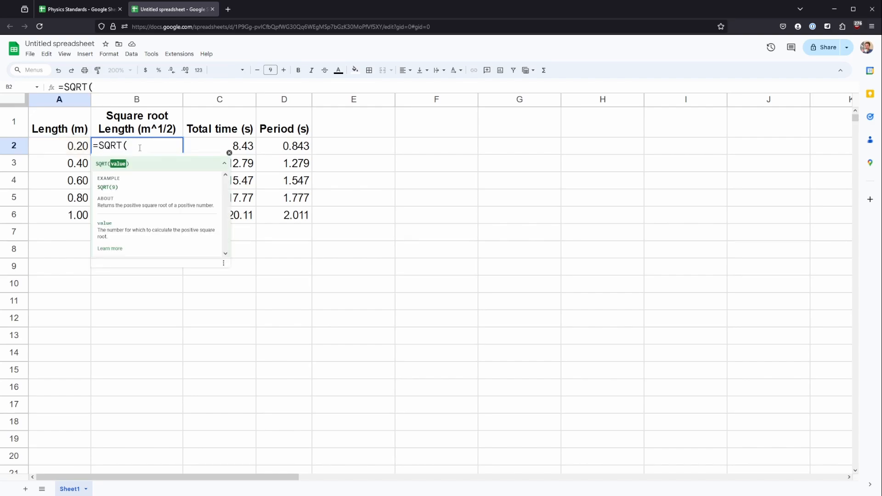
click(73, 148)
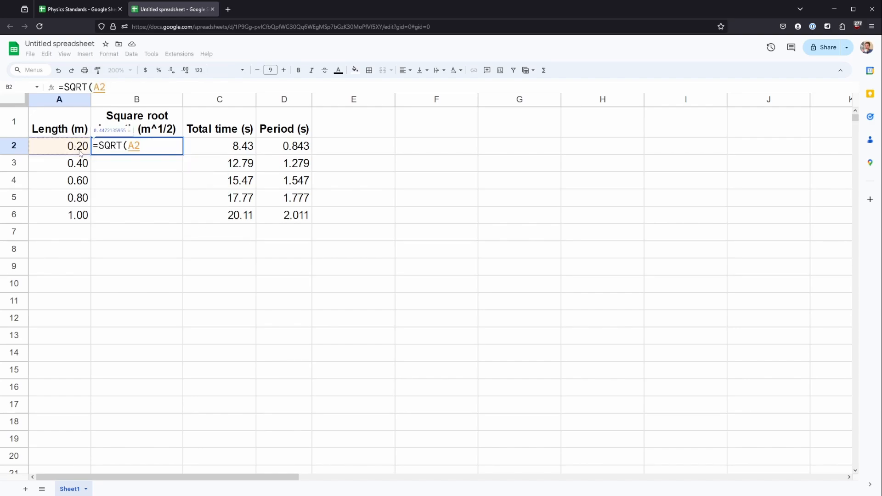
text())
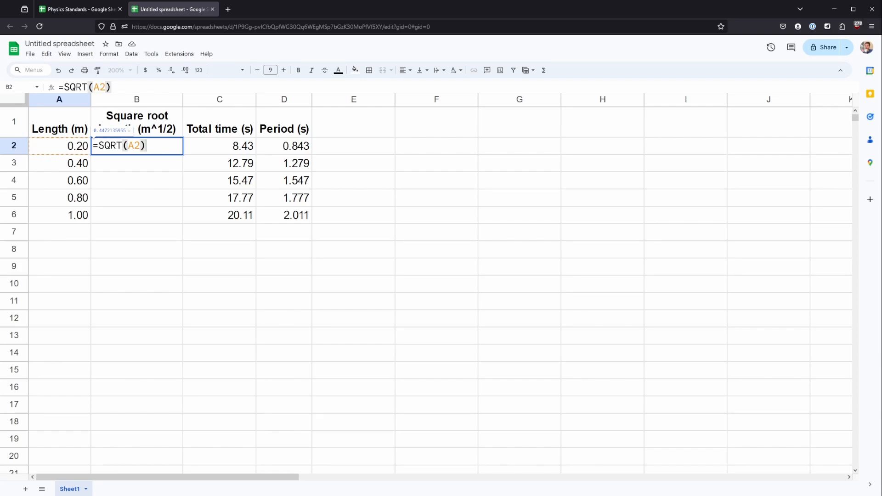
key(Return)
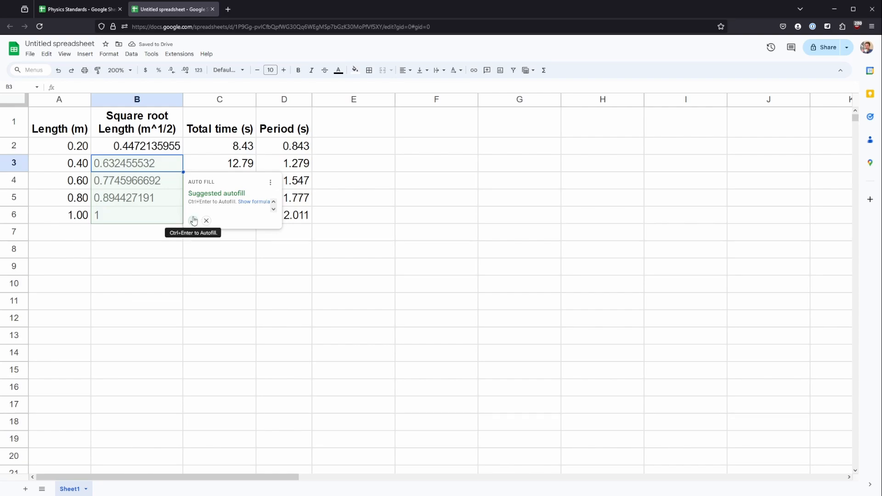
click(193, 221)
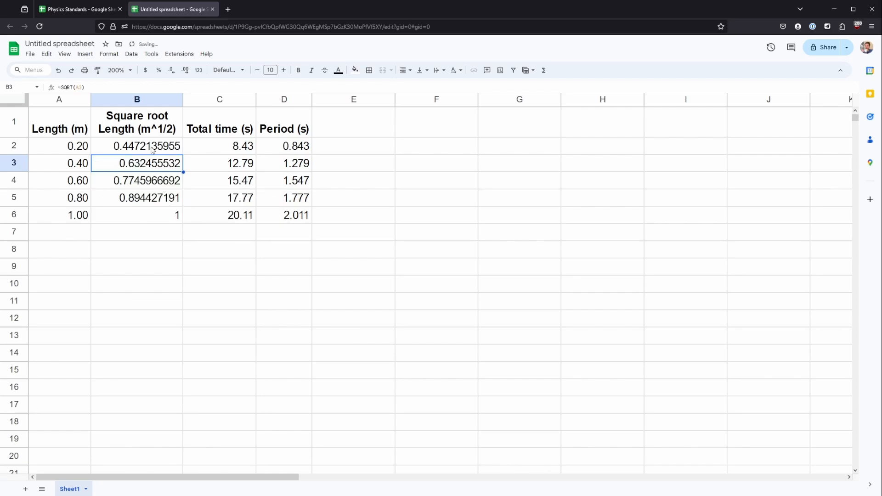
Step: Reduce the square root values in B2:B6 to two decimal places
drag(151, 146, 164, 216)
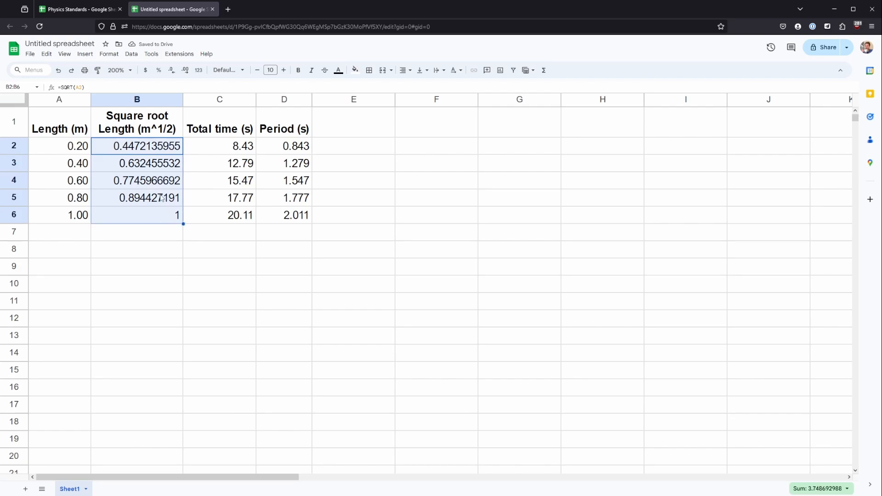
click(175, 73)
click(174, 72)
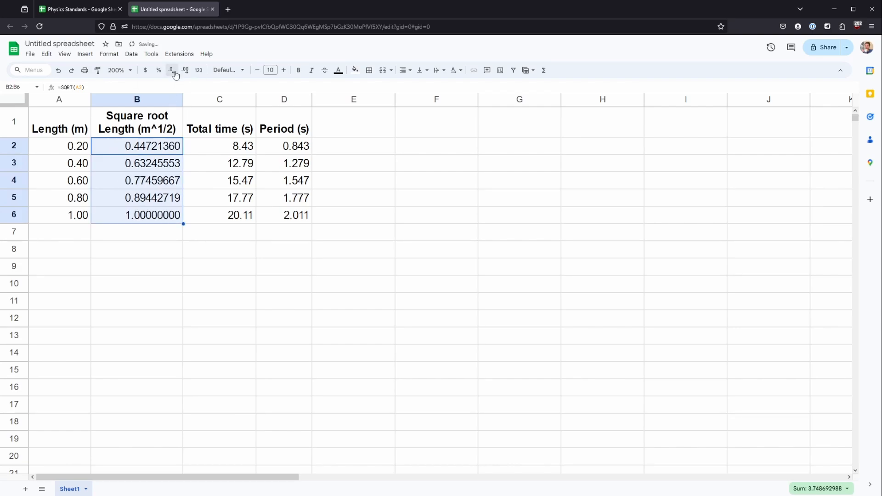
click(174, 72)
click(174, 73)
click(175, 74)
click(175, 74)
click(175, 75)
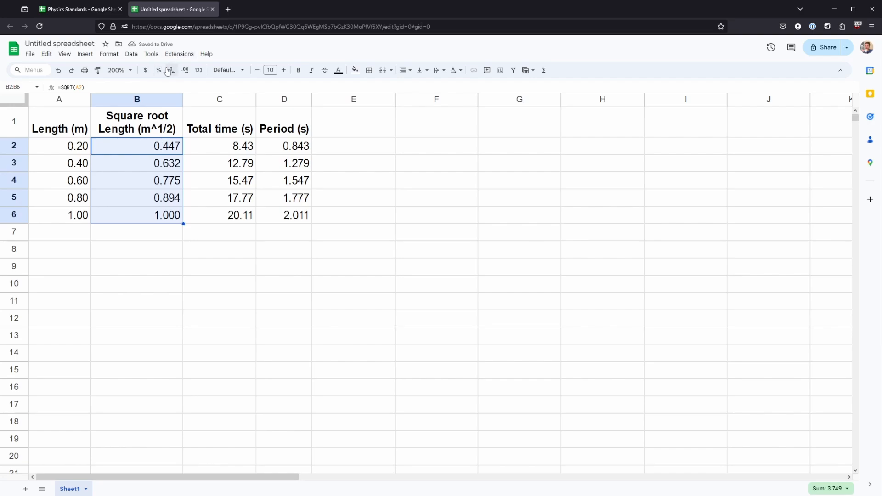
click(173, 72)
click(76, 161)
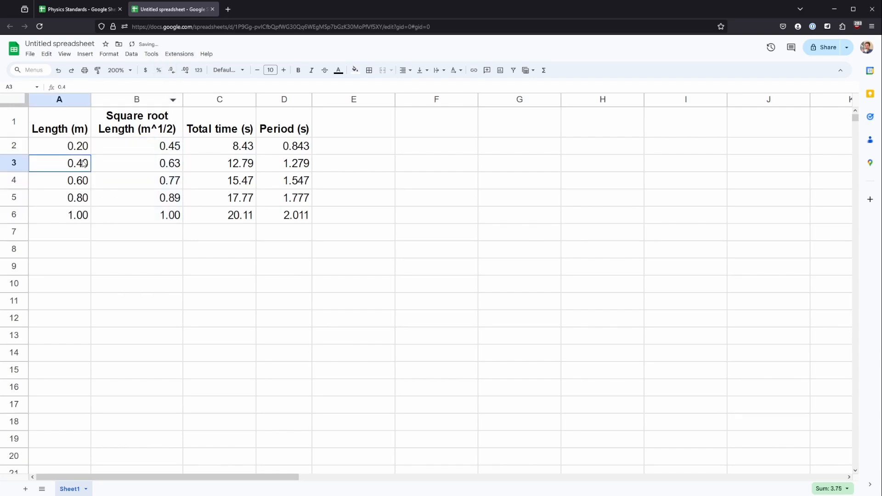
Step: Compare the lengths in column A with their square roots in column B, down to row 6
click(181, 184)
click(179, 217)
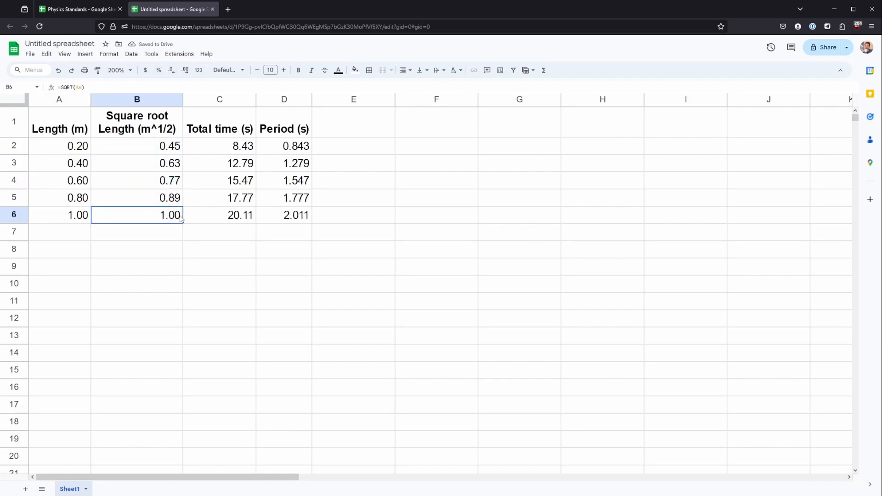
click(81, 223)
click(132, 219)
click(329, 197)
click(330, 152)
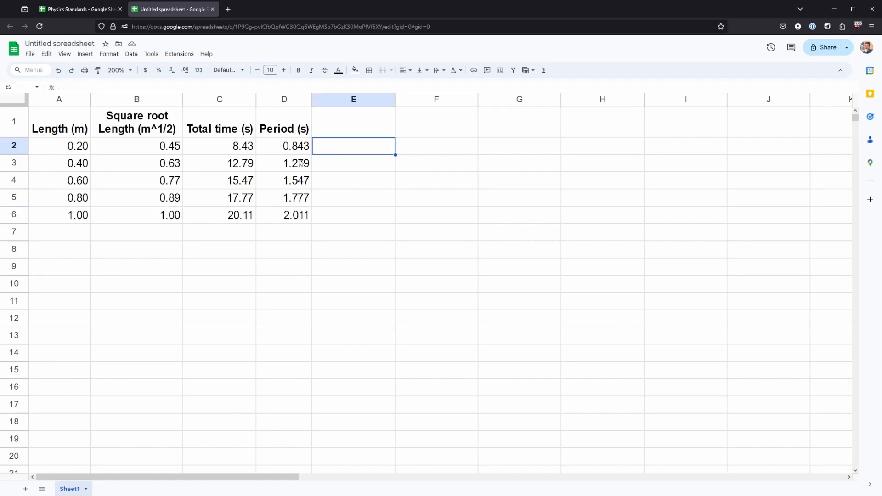
Step: Insert a scatter chart of Period (s) against Square root Length (m^1/2) from columns B and D
click(134, 99)
ctrl+click(287, 99)
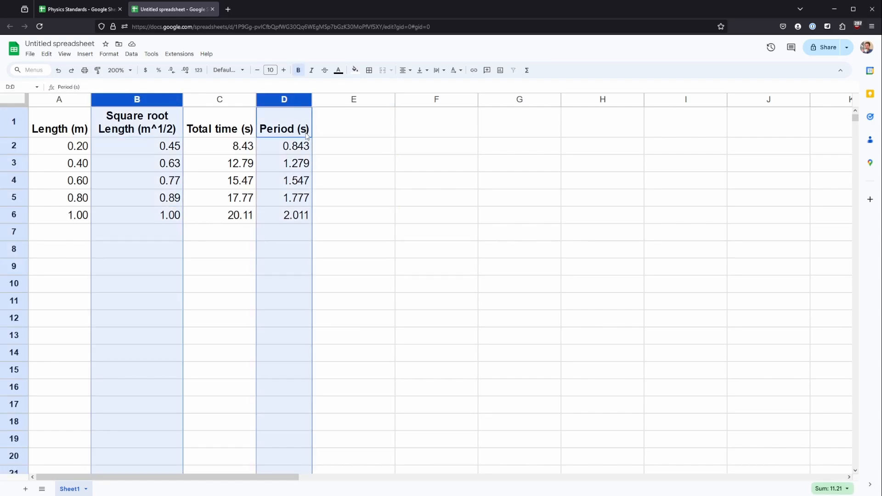
click(151, 54)
mouse_move(85, 53)
click(112, 163)
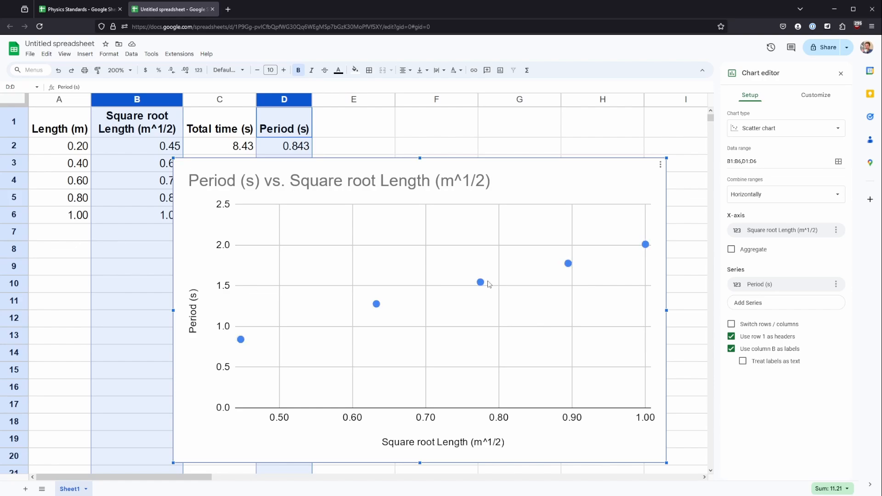
Step: Add a linear trendline to the Period (s) series and label it with its equation
click(814, 94)
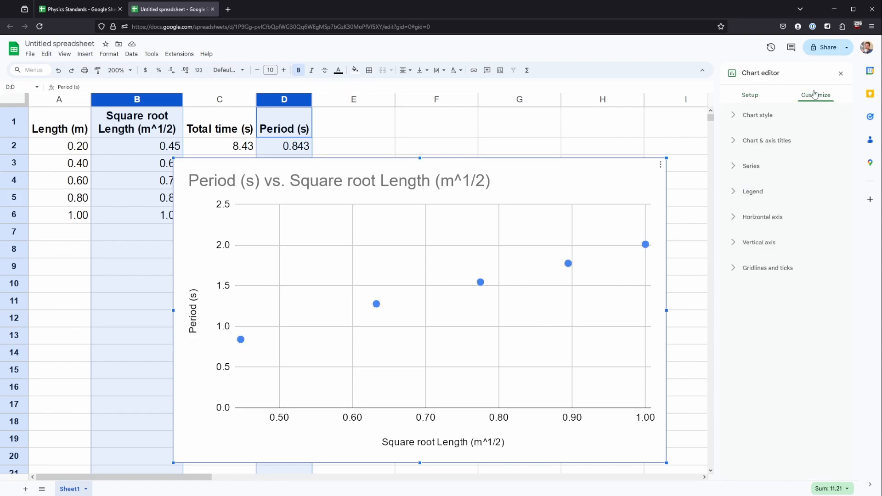
click(734, 168)
scroll(735, 367, down, 1)
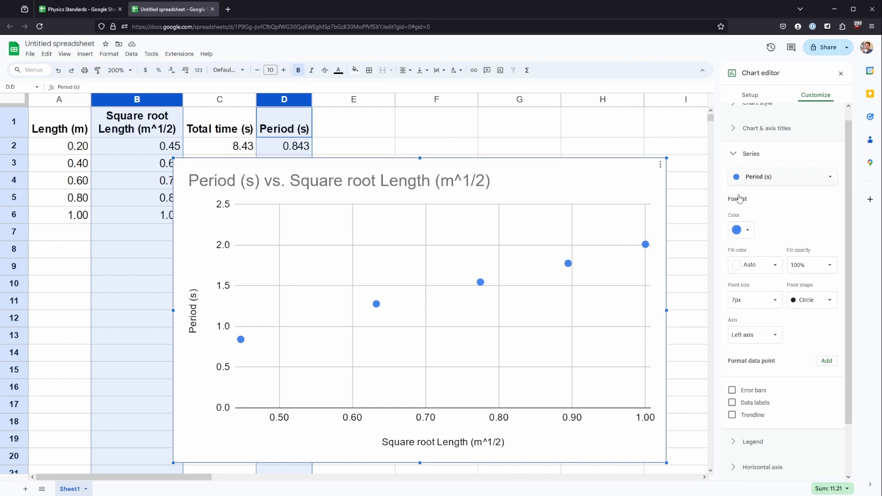
click(732, 390)
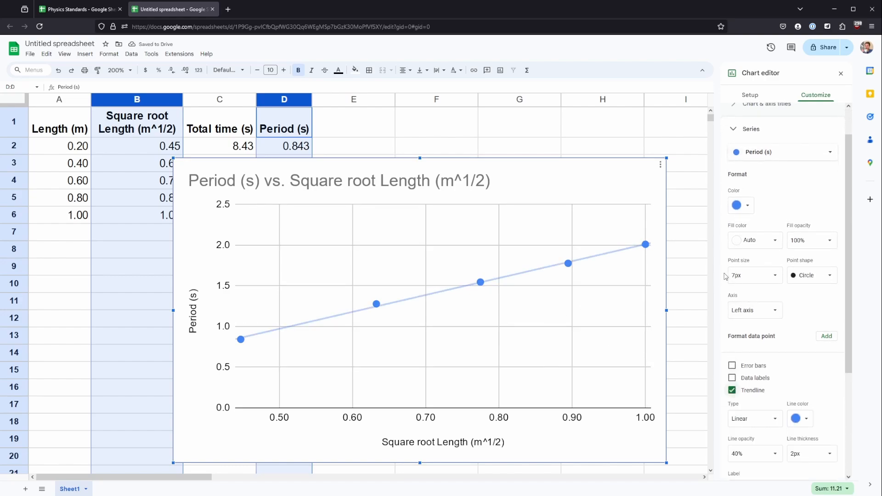
scroll(725, 276, down, 4)
click(758, 340)
click(753, 365)
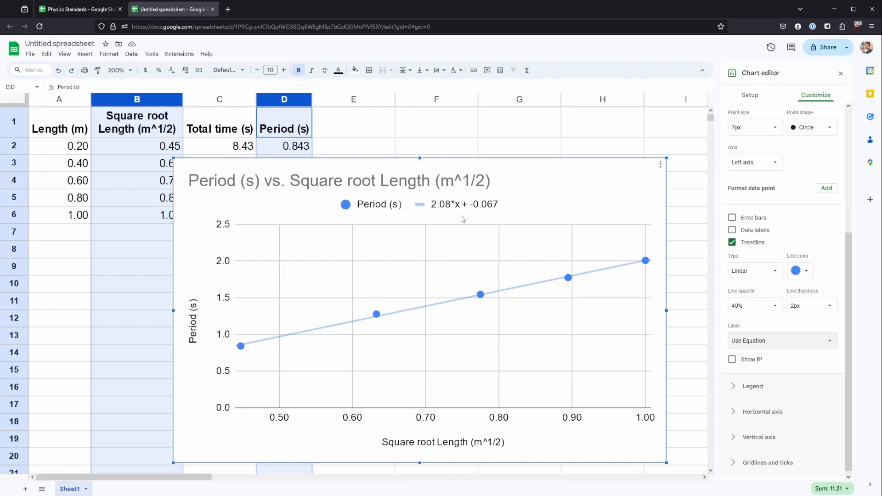
Step: Examine the intercept and slope in the chart's trendline equation without editing the legend text
drag(480, 203, 495, 202)
double_click(494, 202)
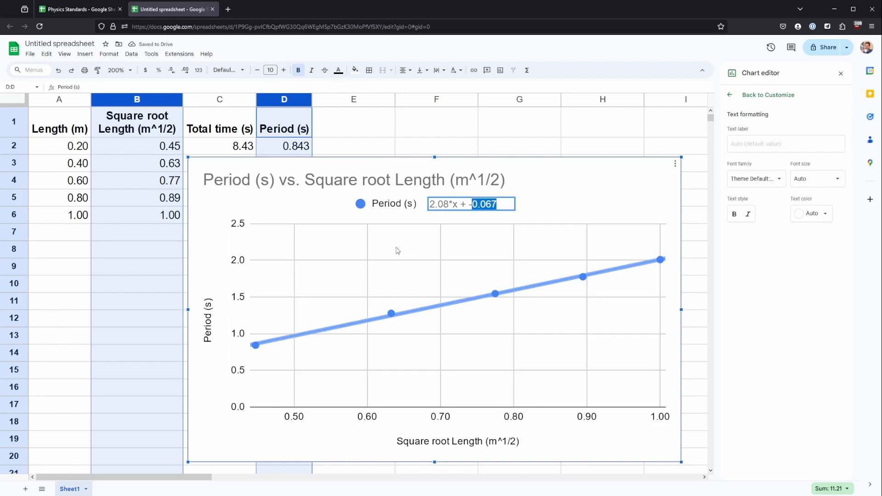
key(Escape)
click(460, 204)
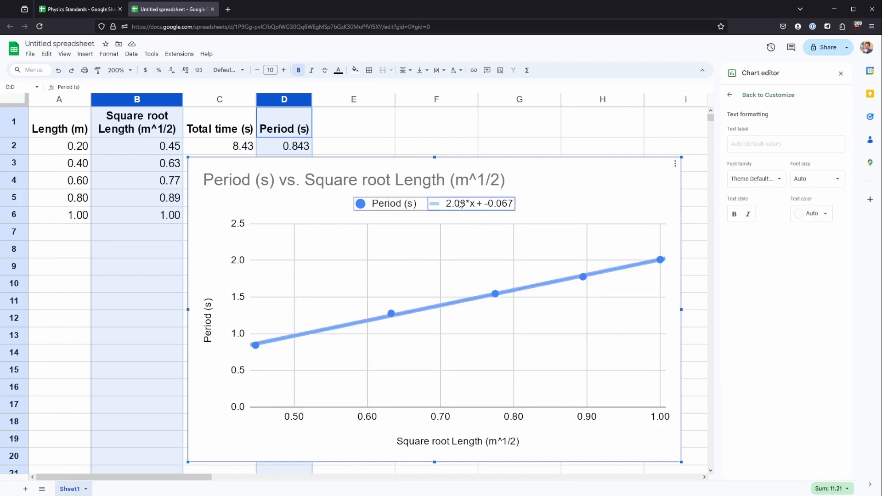
click(459, 202)
click(450, 203)
double_click(450, 203)
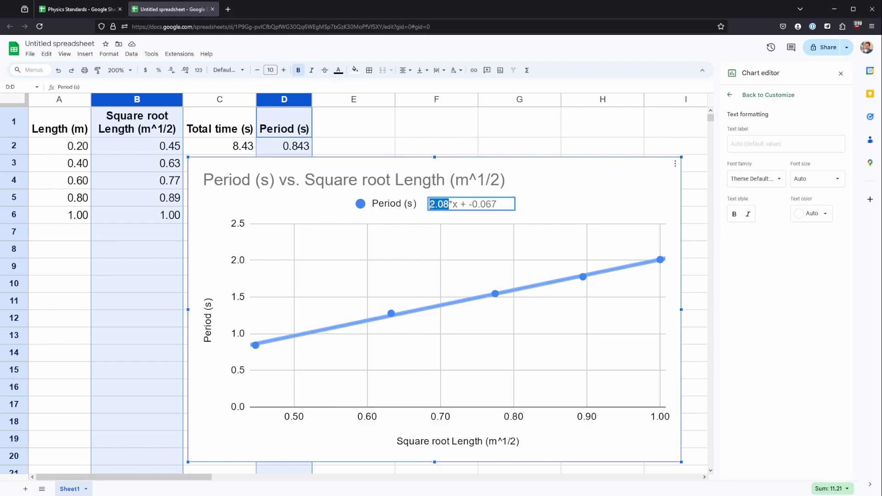
key(Escape)
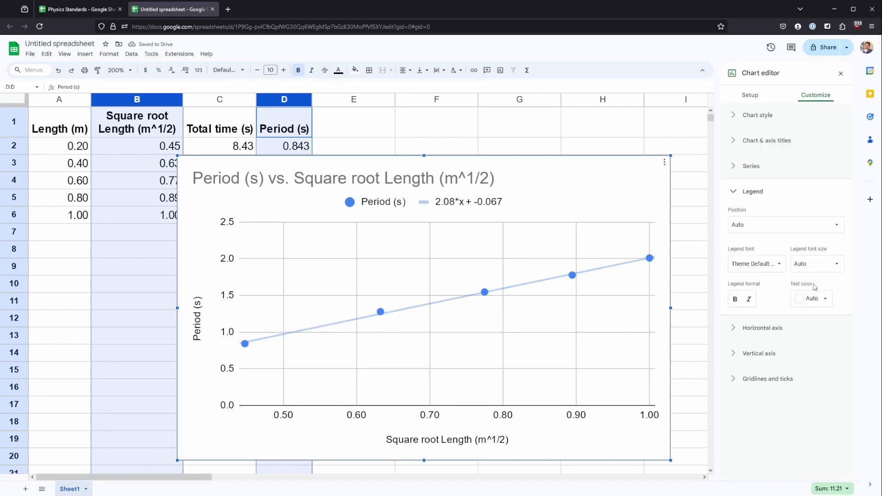
Step: Show the R² value for the Period (s) trendline and inspect it in the chart legend
click(734, 165)
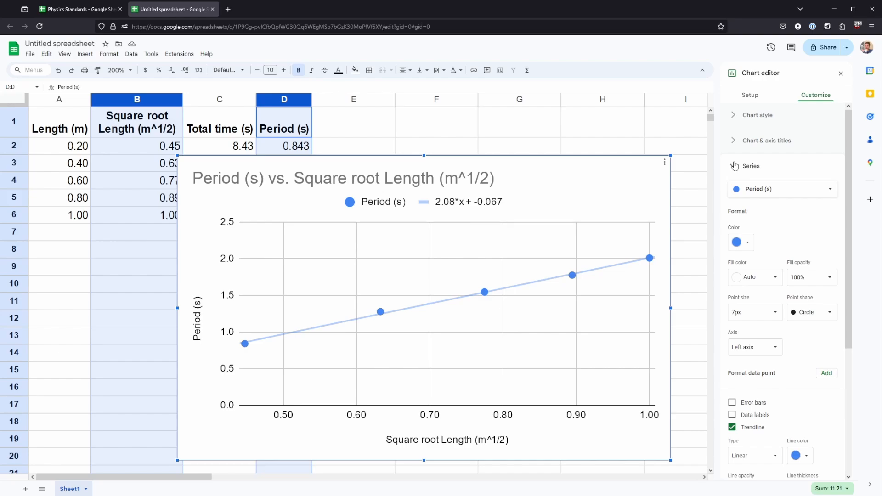
scroll(809, 403, down, 3)
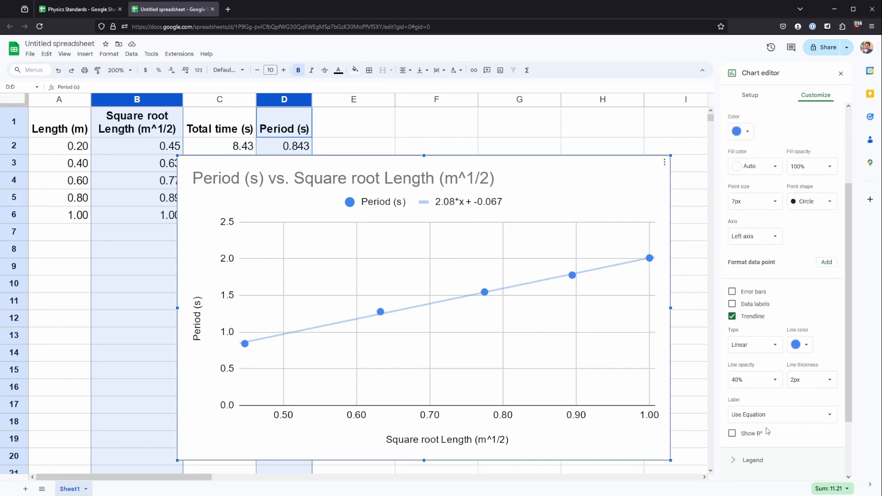
click(732, 433)
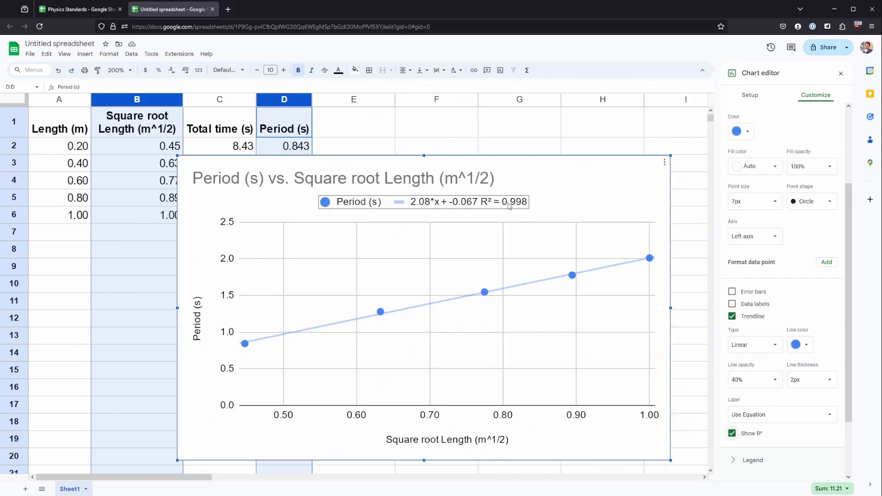
double_click(509, 207)
click(541, 211)
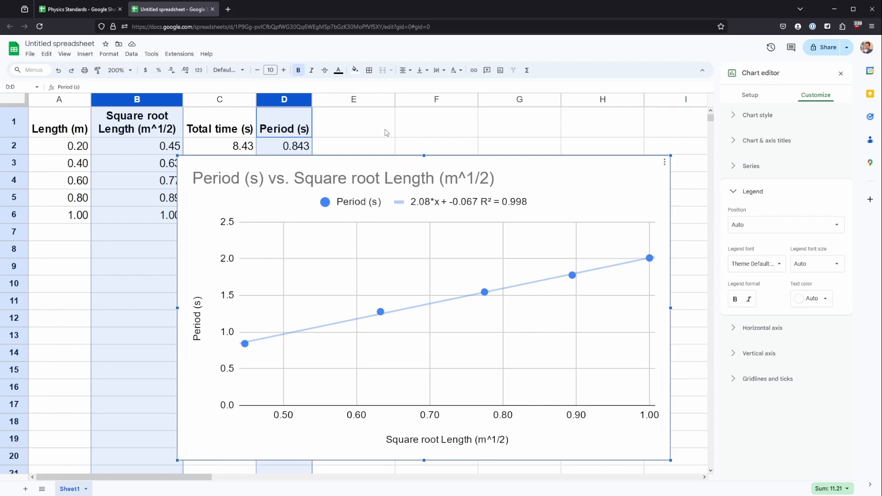
Step: Shift the chart off column B and check the length in A2 against its square root formula in B2
drag(370, 165, 396, 166)
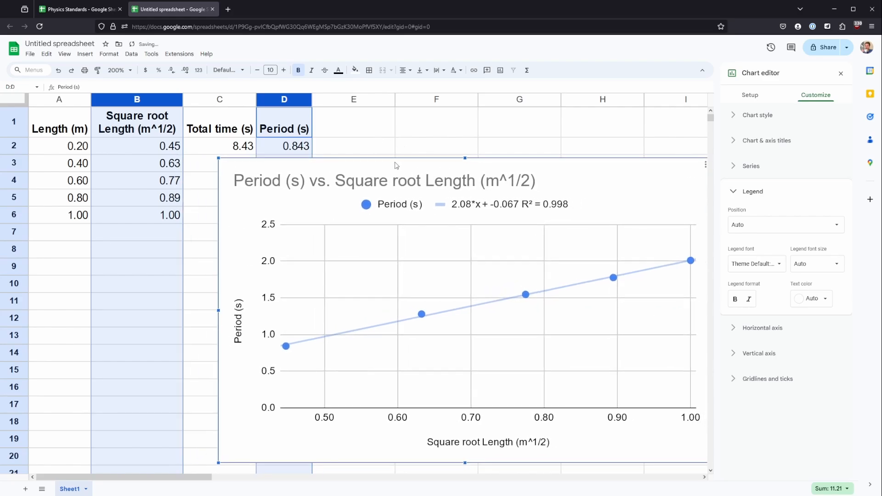
click(79, 148)
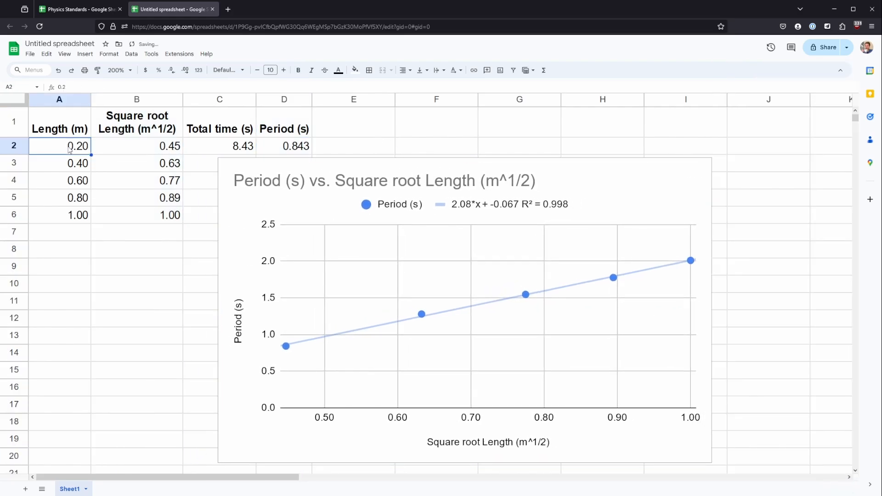
click(95, 149)
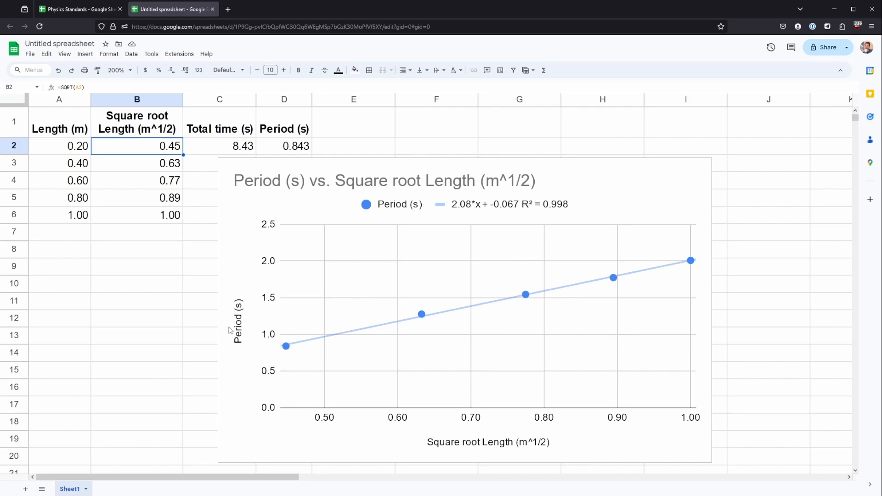
Step: Switch to the Physics Standards spreadsheet and review learning target Data.3 on well formatted data tables
key(ctrl+shift+Tab)
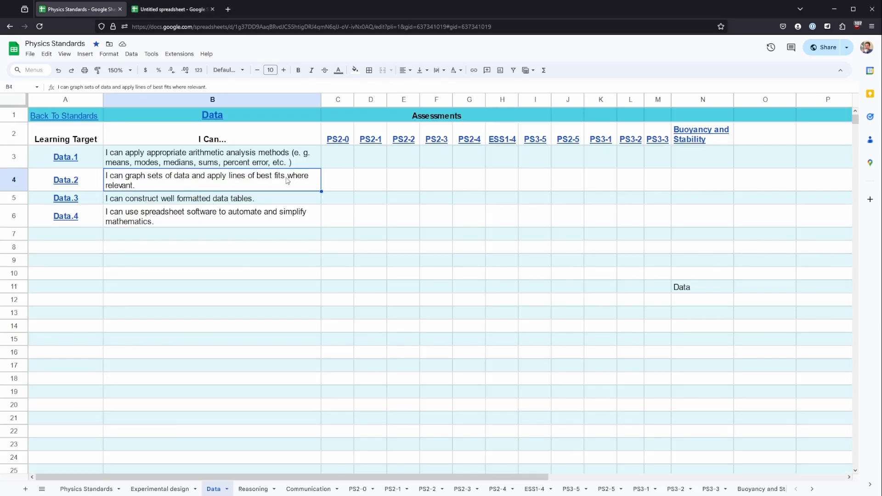
click(106, 202)
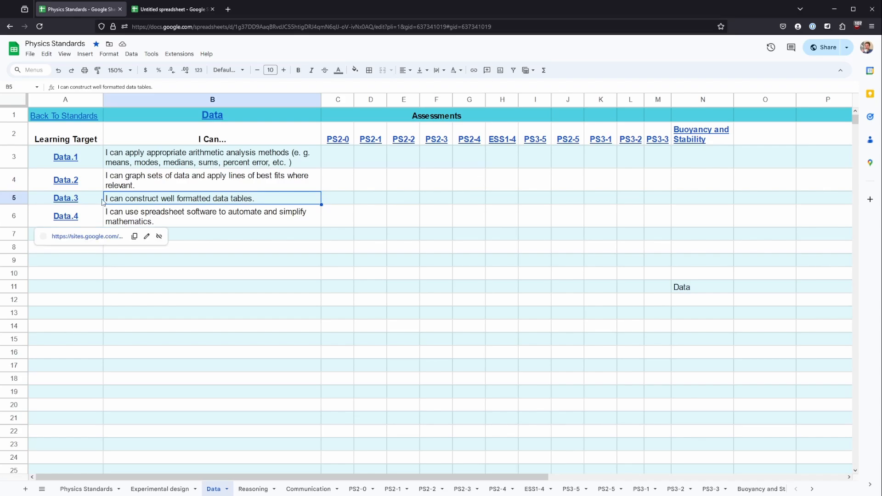
drag(87, 200, 179, 200)
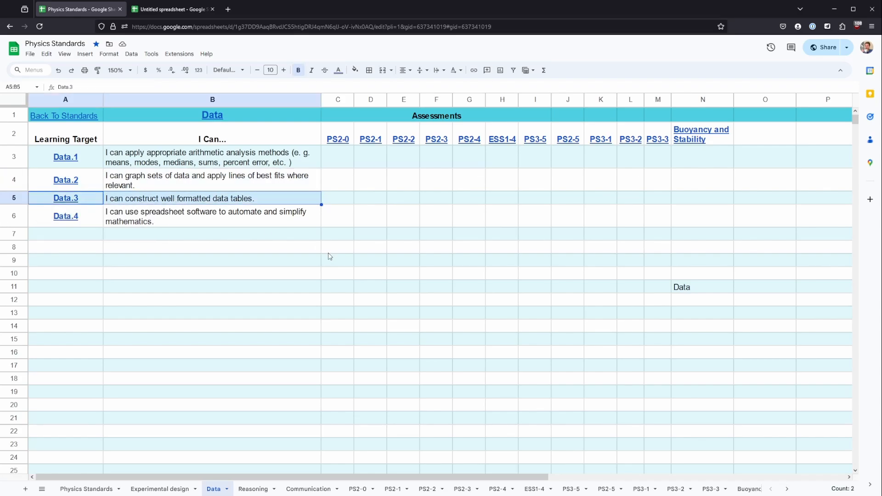
Step: Return to the pendulum spreadsheet and move the chart into the empty columns beside the data table
click(172, 9)
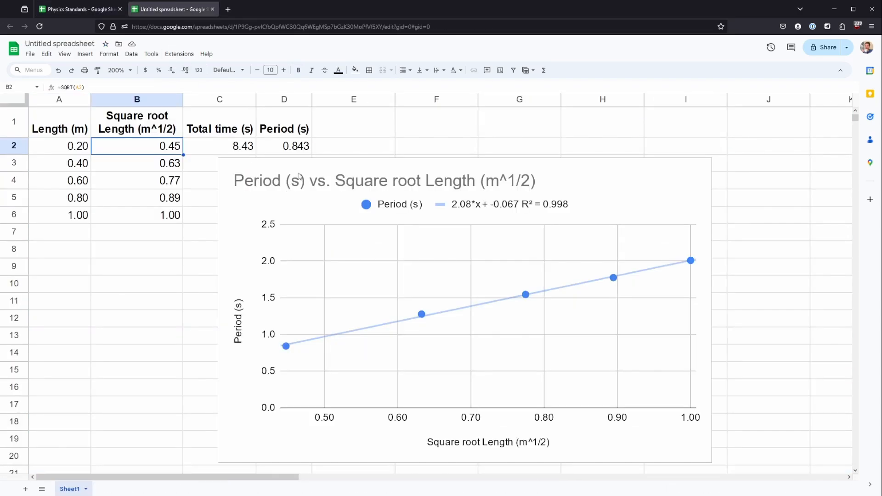
drag(341, 159, 472, 113)
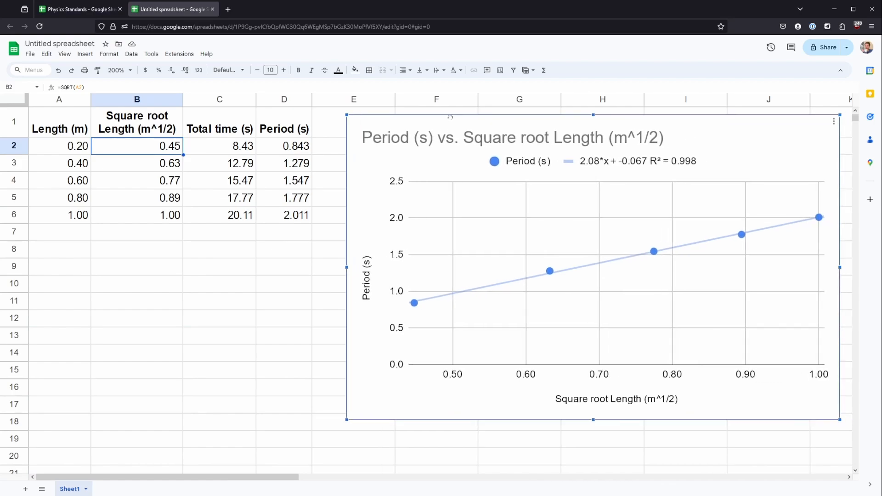
click(213, 145)
Step: Review the table range A1:D6, its values and headers, and the formulas in B2 and D2
drag(60, 125, 287, 220)
drag(81, 149, 280, 212)
click(287, 126)
drag(286, 126, 86, 120)
click(167, 152)
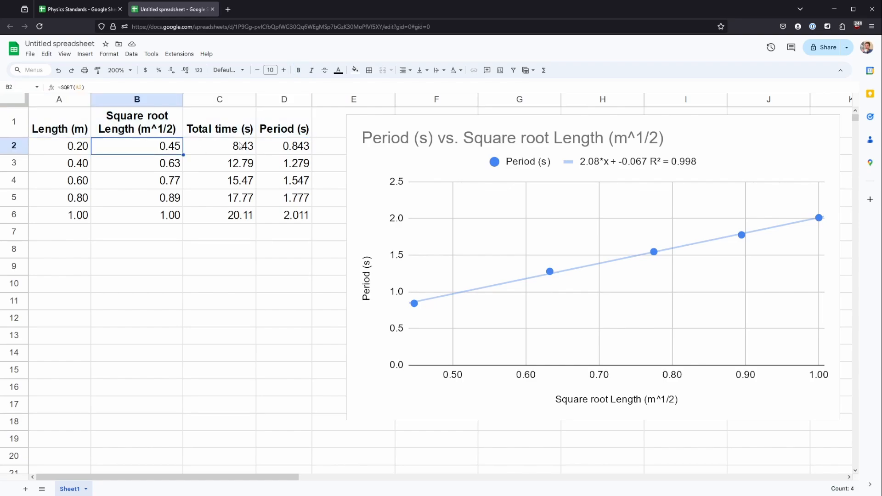
click(273, 148)
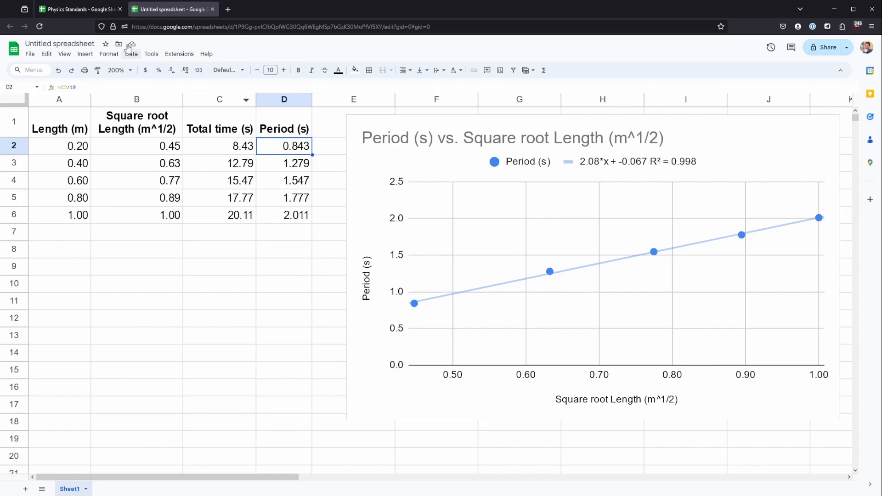
Step: Switch to the Physics Standards spreadsheet and review learning target Data.4 on automating mathematics with spreadsheet software
click(78, 9)
click(151, 224)
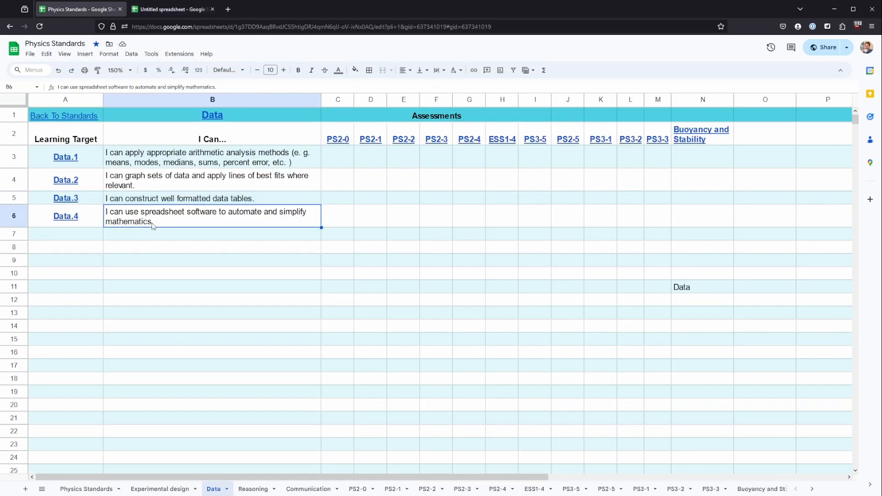
click(95, 222)
shift+click(145, 218)
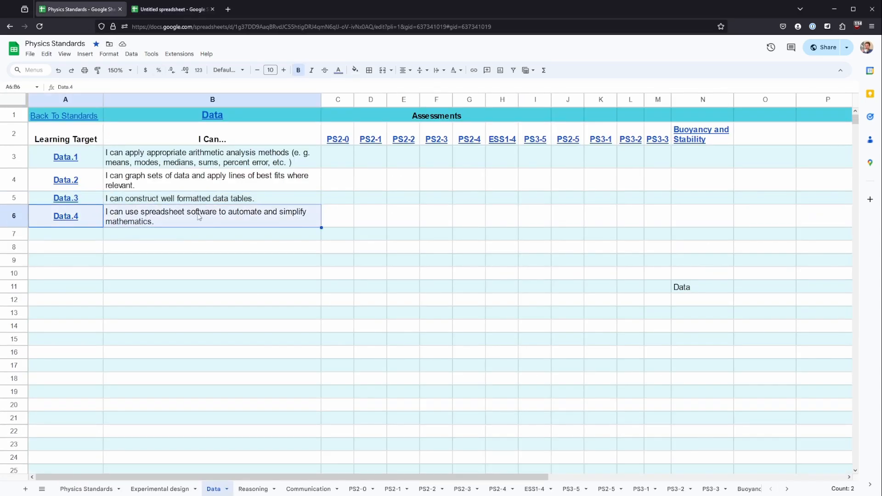
Step: Review learning targets Data.1 to Data.3 together, followed by Data.4
click(82, 155)
shift+click(167, 190)
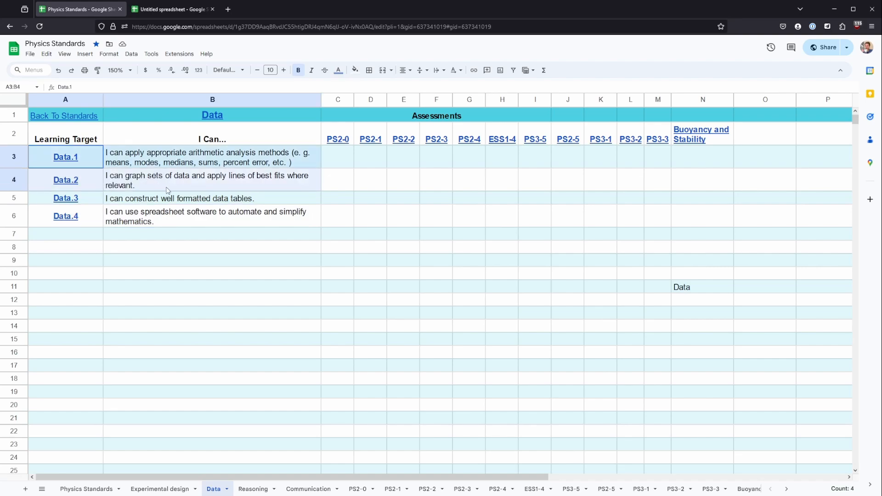
shift+click(174, 194)
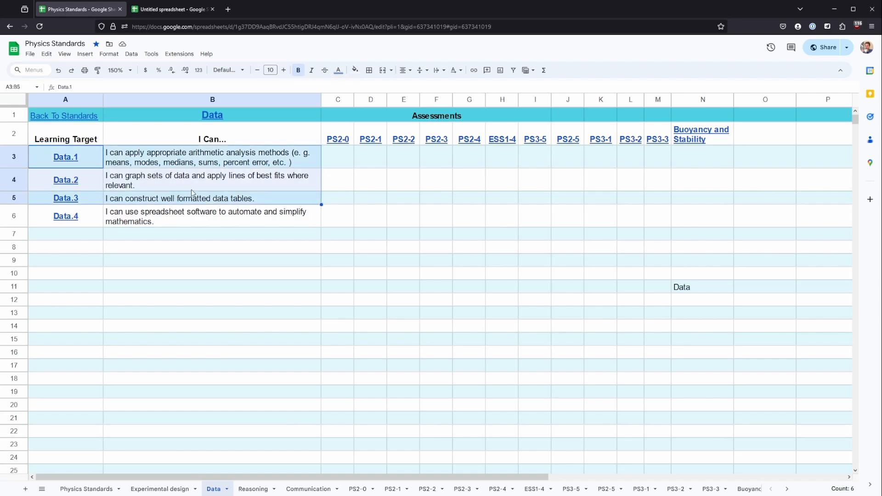
click(92, 220)
shift+click(158, 219)
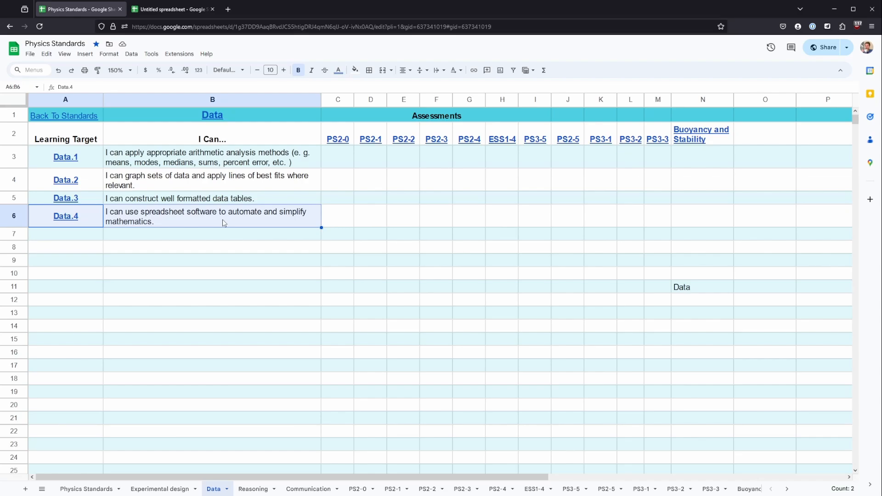
Step: Glance at the pendulum spreadsheet, return to Physics Standards and preview the link on the Data heading in B1
click(152, 12)
click(78, 10)
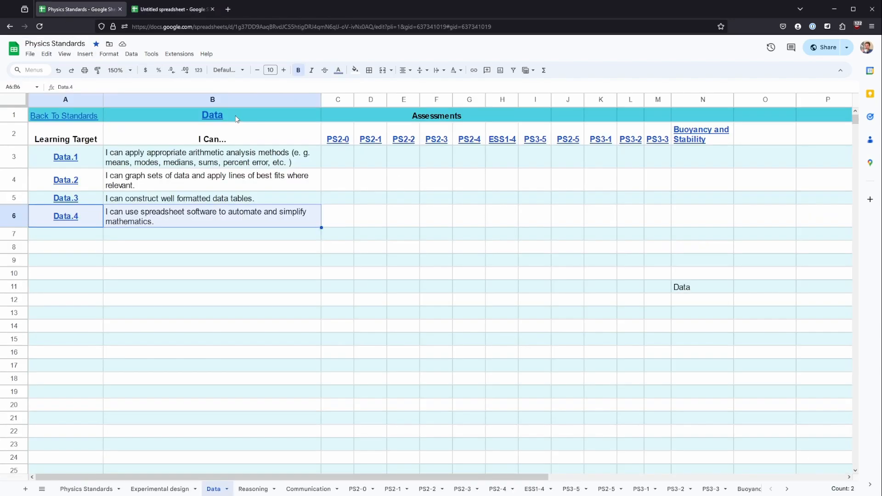
mouse_move(231, 113)
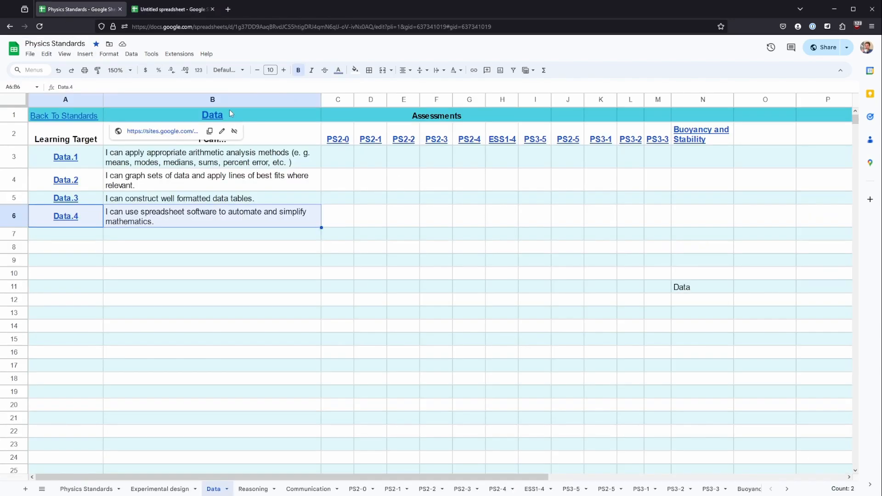